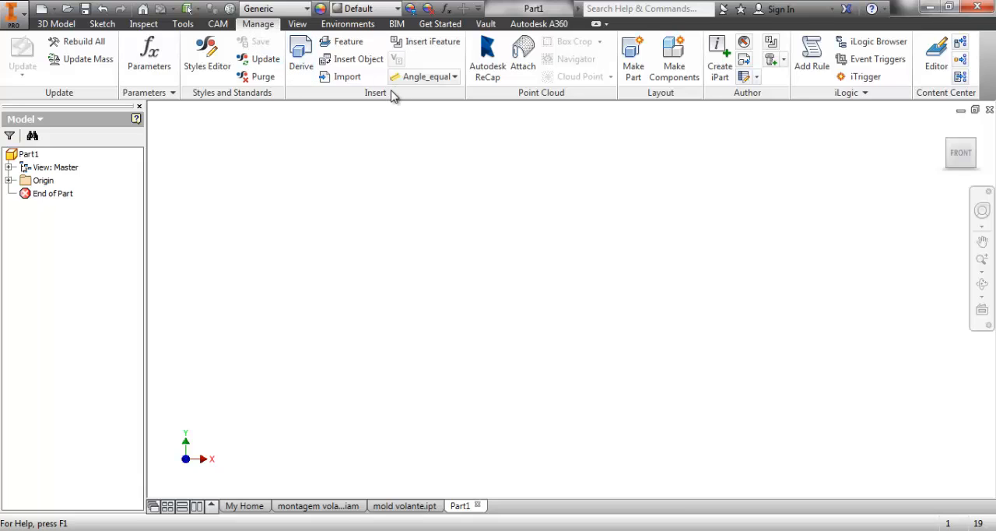
Start a Derive in the new part and choose mold volante.ipt from the DIREÇÃO+VOLANTE folder as its source.
left_click(302, 78)
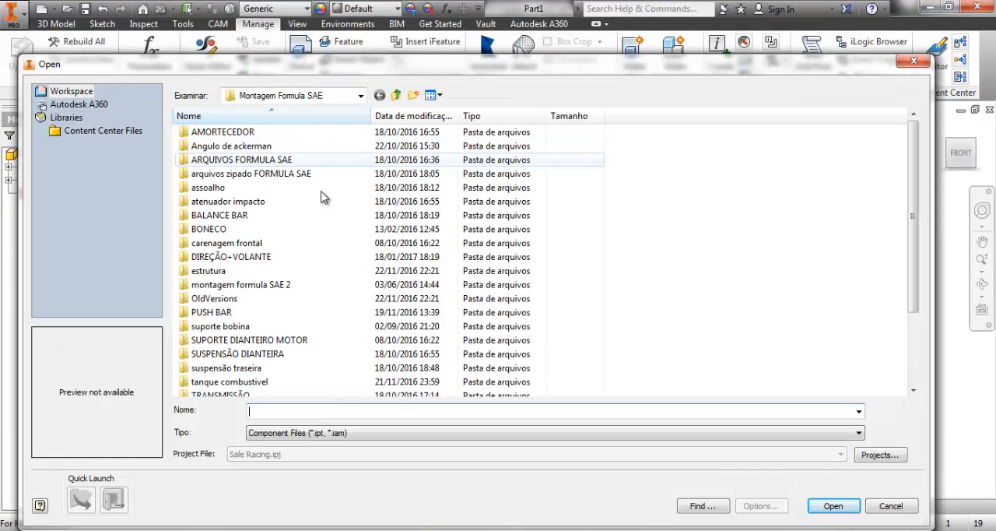
double_click(233, 256)
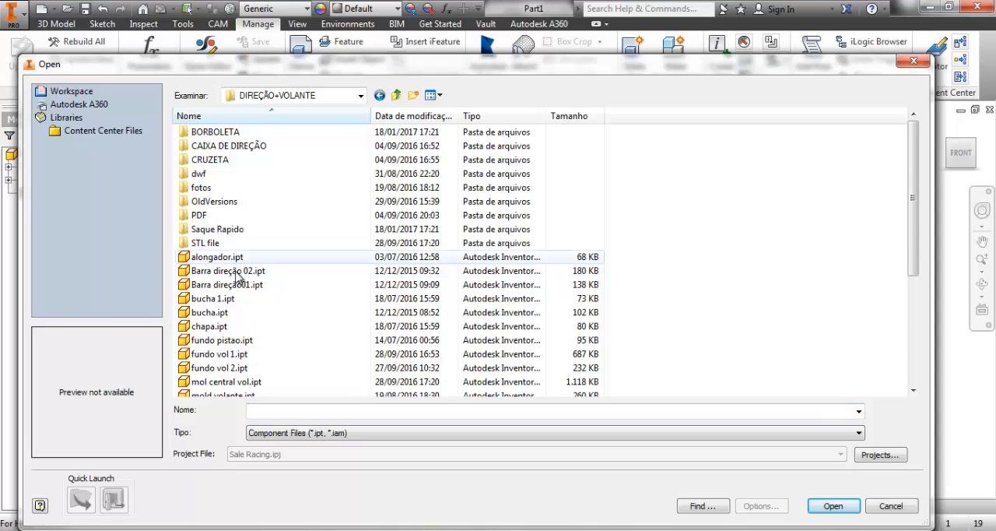
scroll(233, 259, "down", 4)
left_click(236, 230)
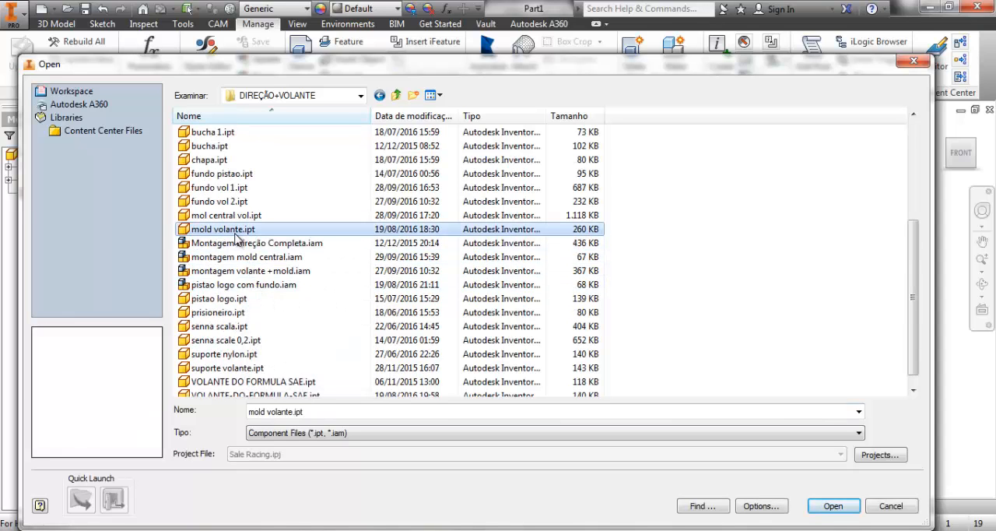
double_click(236, 232)
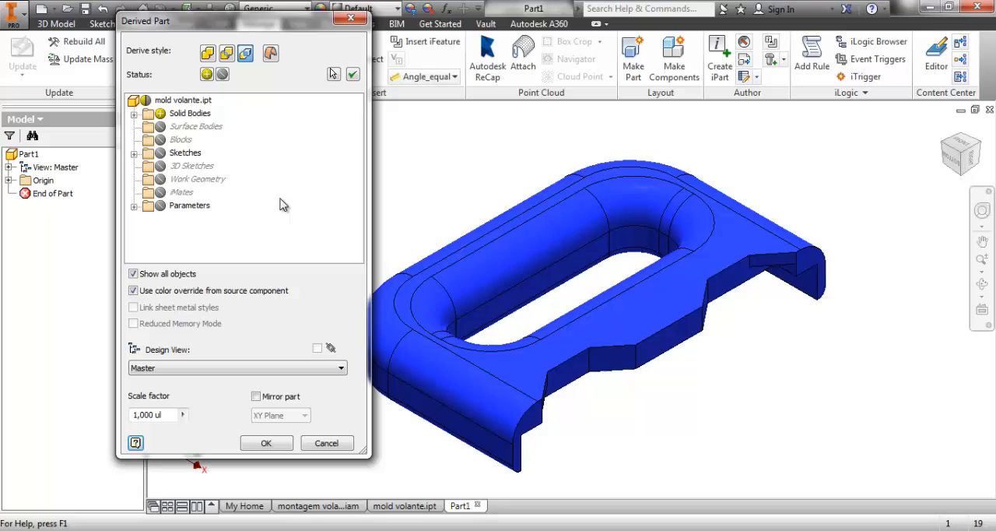
Set the derived part's scale factor to 2 and create the derived solid.
left_click(176, 414)
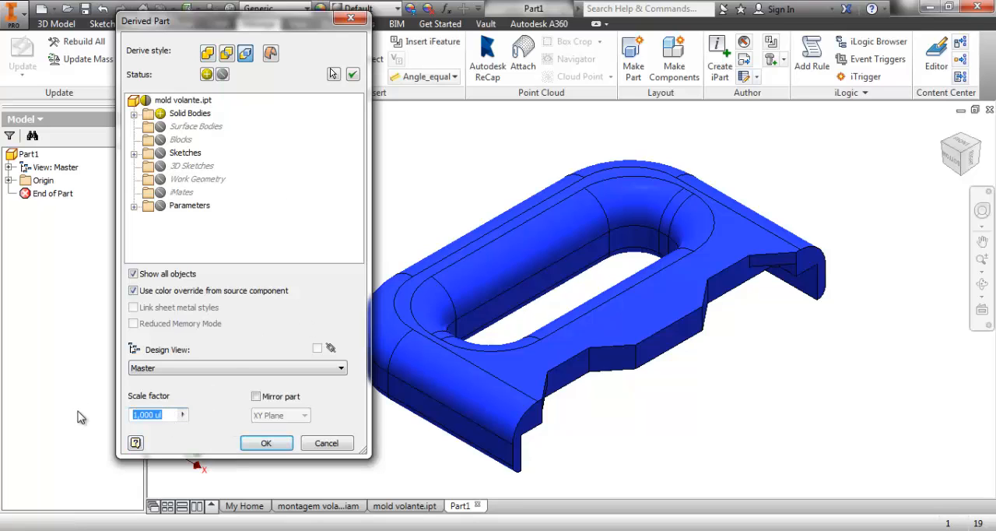
type("2")
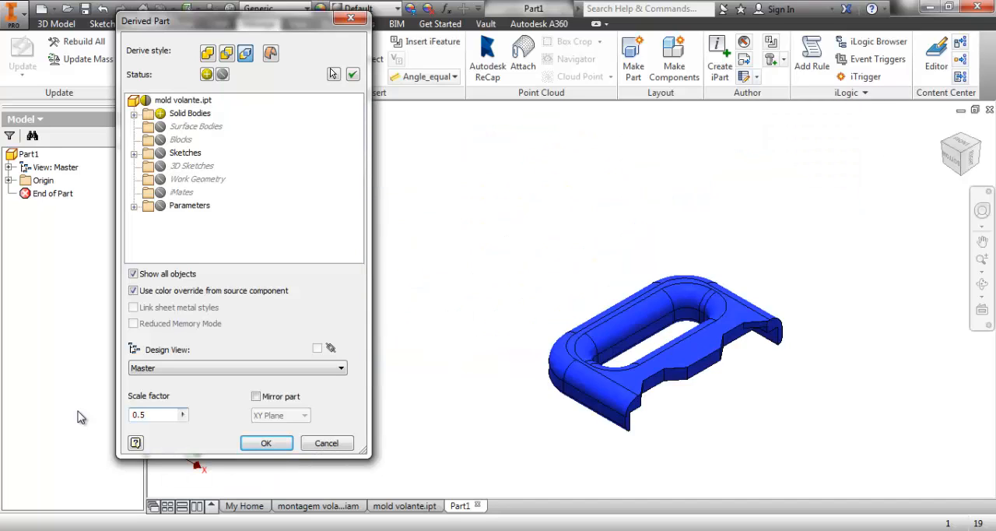
type("2")
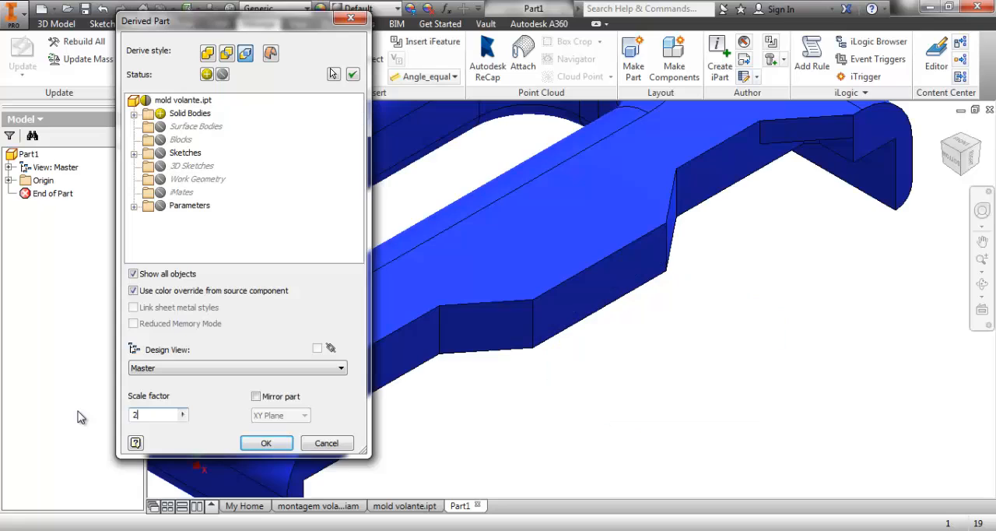
scroll(601, 450, "up", 5)
middle_click_drag(533, 387, 590, 322)
left_click(278, 446)
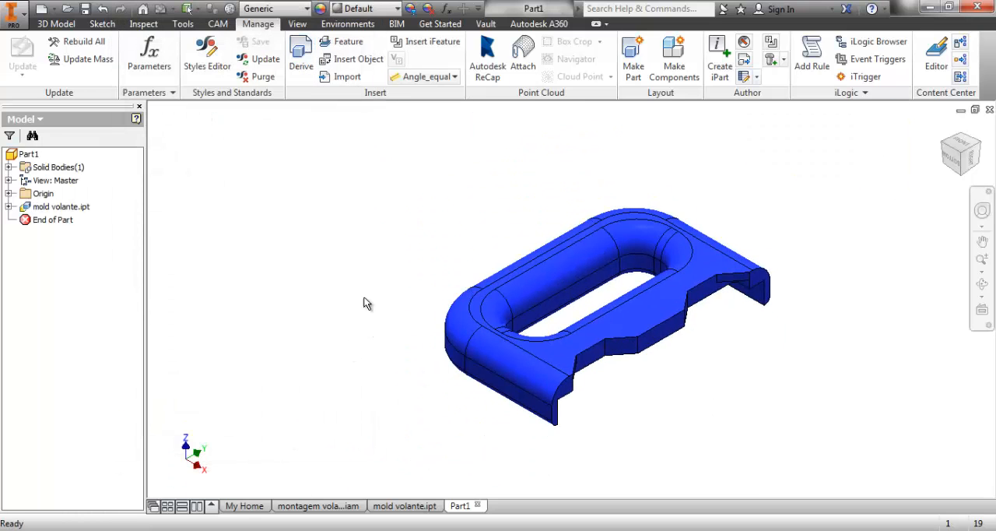
Measure the distance between the outer edges of the two ends in the source part mold volante.ipt.
middle_click_drag(418, 289, 505, 342, "shift")
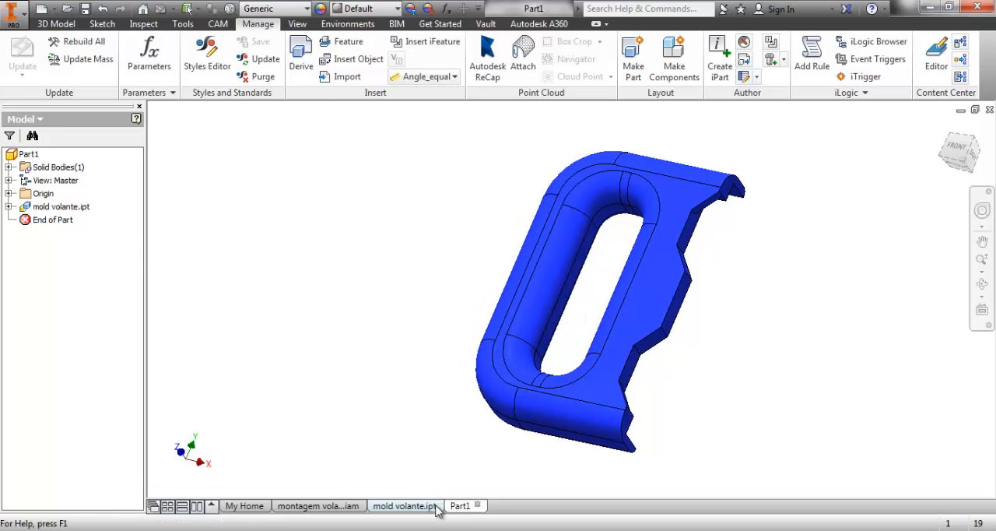
left_click(404, 506)
middle_click_drag(628, 391, 618, 340, "shift")
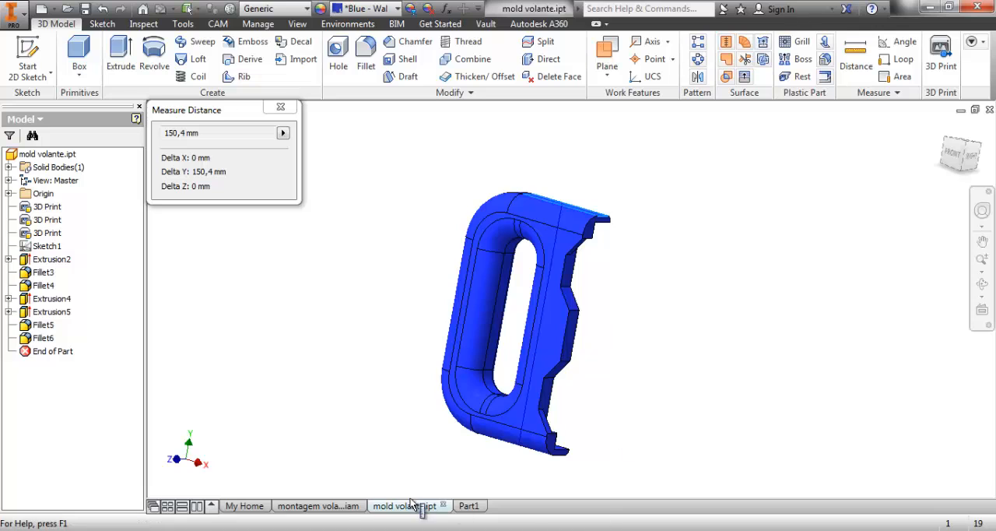
left_click(280, 106)
Measure the same distance between the outer end edges on the derived body in Part1.
left_click(469, 505)
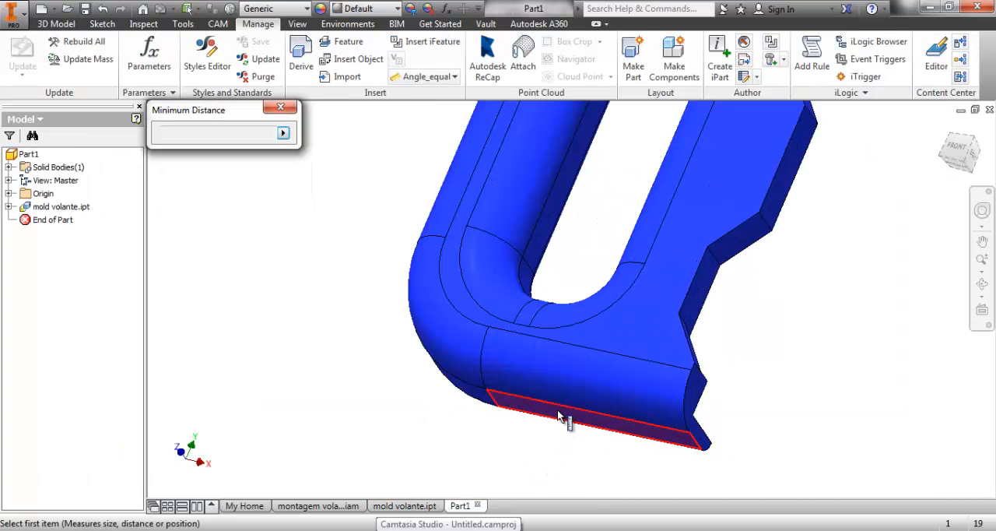
left_click(558, 412)
scroll(558, 410, "up", 3)
middle_click_drag(588, 385, 542, 383, "shift")
middle_click_drag(794, 309, 583, 451)
scroll(575, 280, "down", 5)
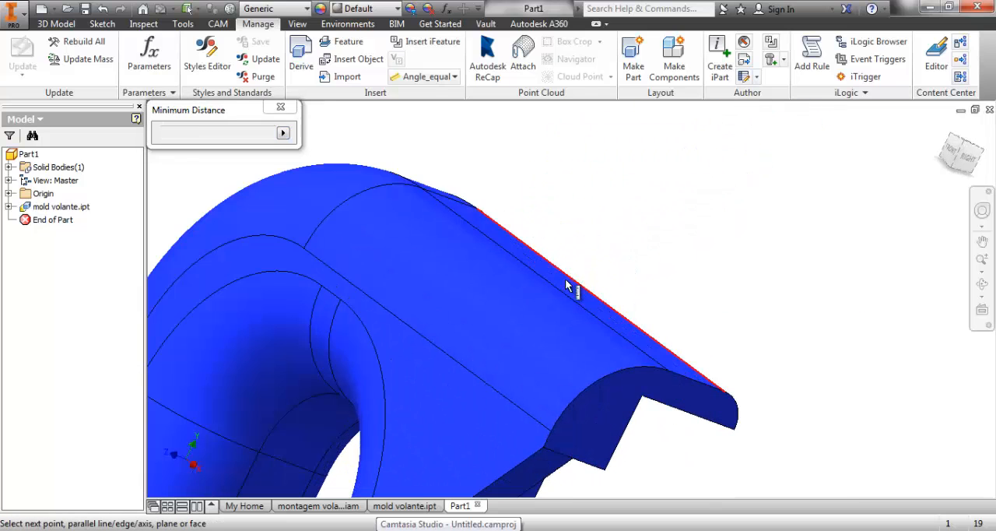
left_click(572, 286)
scroll(592, 293, "up", 4)
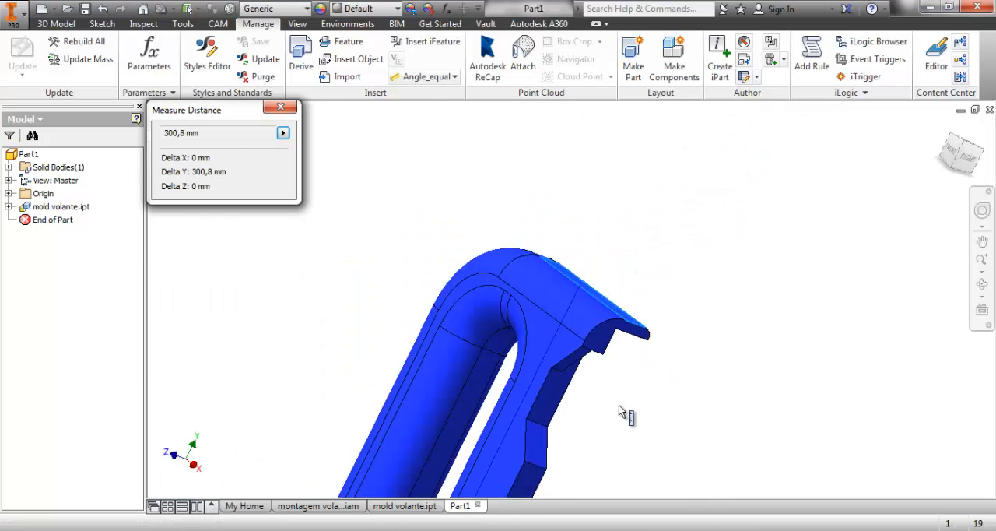
middle_click_drag(625, 412, 637, 267)
scroll(637, 265, "up", 2)
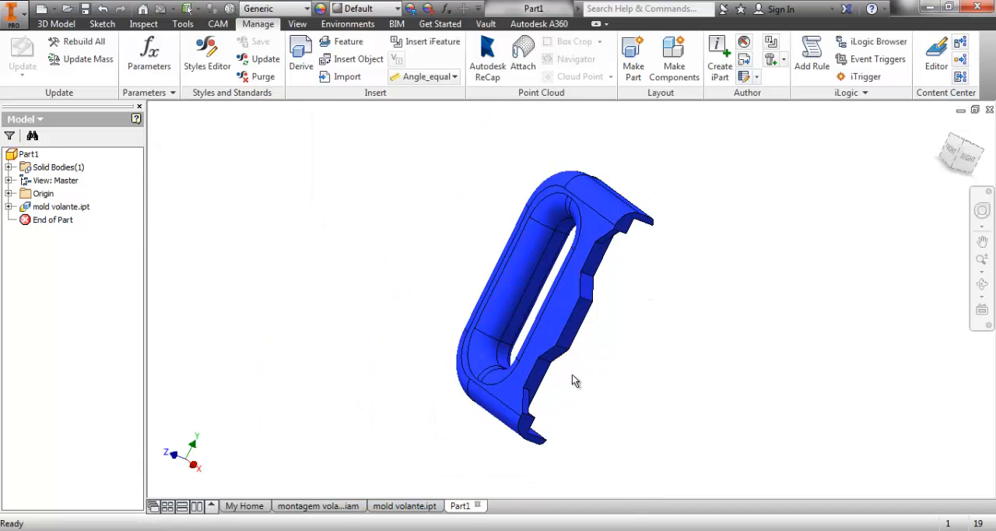
key("m")
key("Escape")
Measure the distance between the front and back faces of the source part mold volante.ipt.
middle_click_drag(548, 334, 553, 456, "shift")
left_click(405, 505)
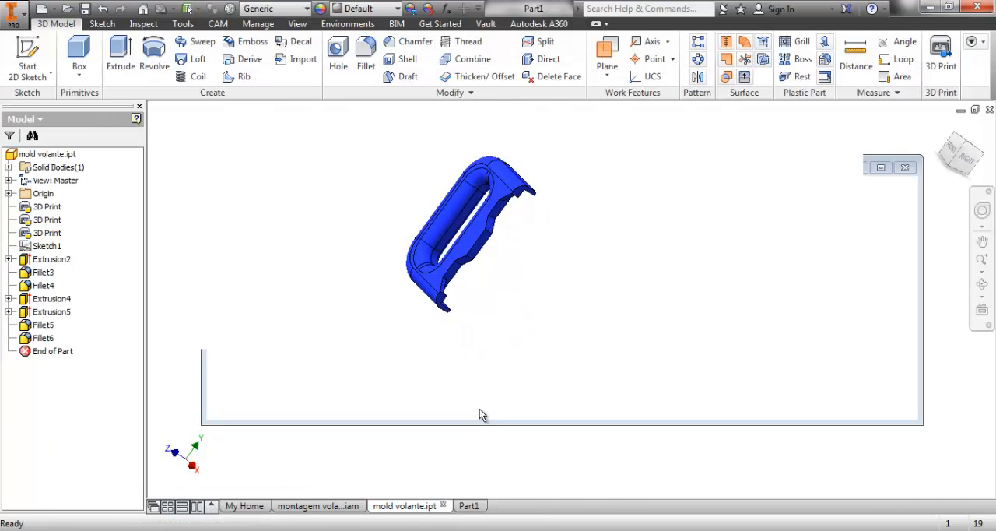
scroll(518, 357, "up", 3)
key("m")
left_click(564, 352)
scroll(650, 395, "down", 3)
middle_click_drag(638, 393, 335, 318, "shift")
middle_click_drag(878, 438, 425, 250)
left_click(551, 310)
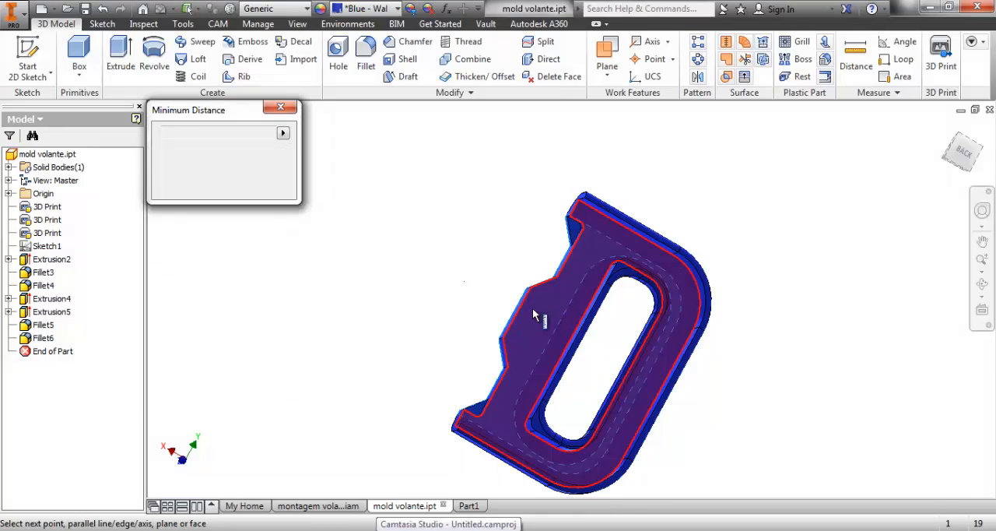
scroll(445, 288, "down", 3)
middle_click_drag(509, 309, 778, 410, "shift")
middle_click_drag(651, 410, 686, 399, "shift")
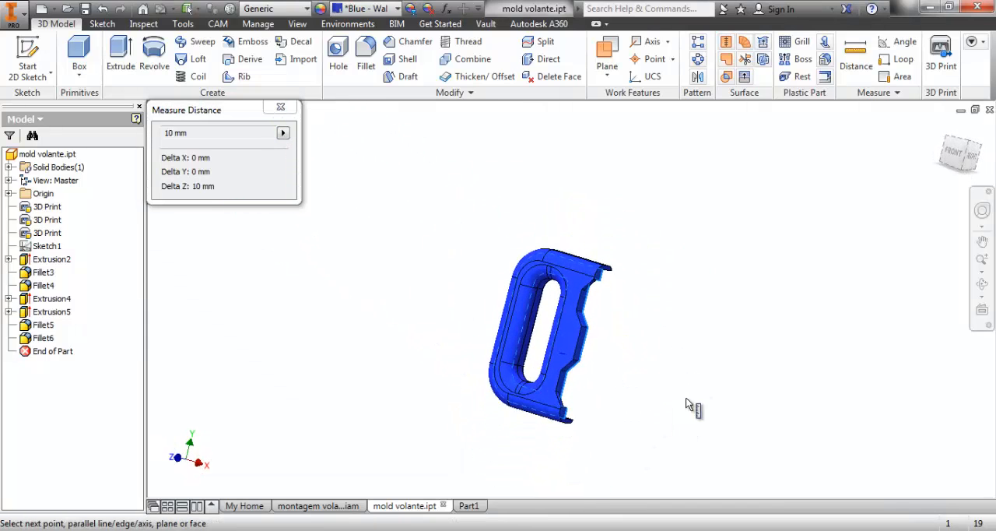
left_click(281, 107)
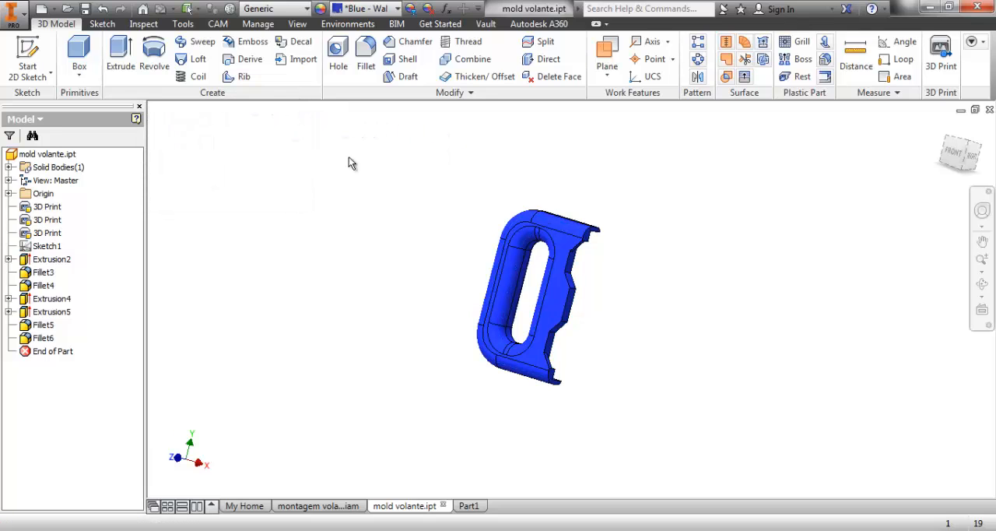
Compare the derived solid's entry in Part1's model tree with the editable features of mold volante.ipt.
left_click(471, 505)
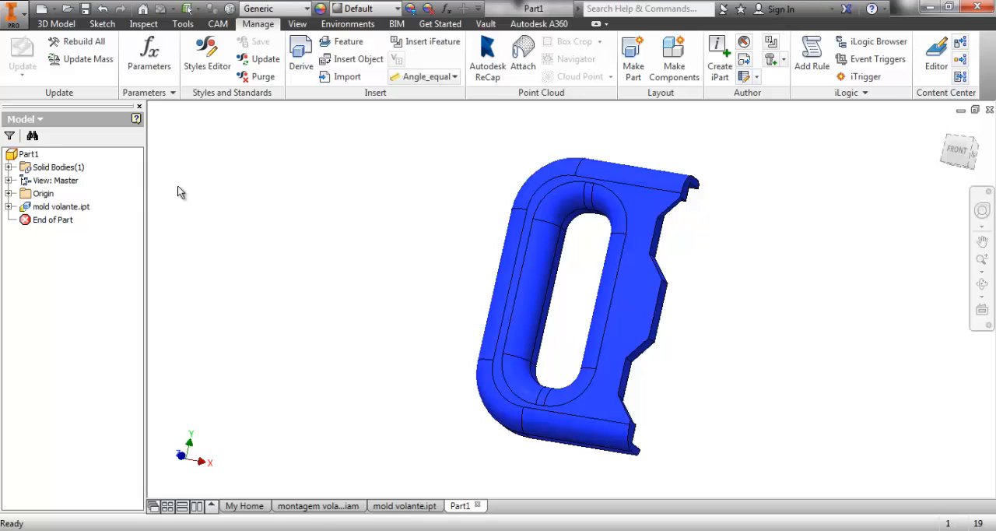
left_click(9, 207)
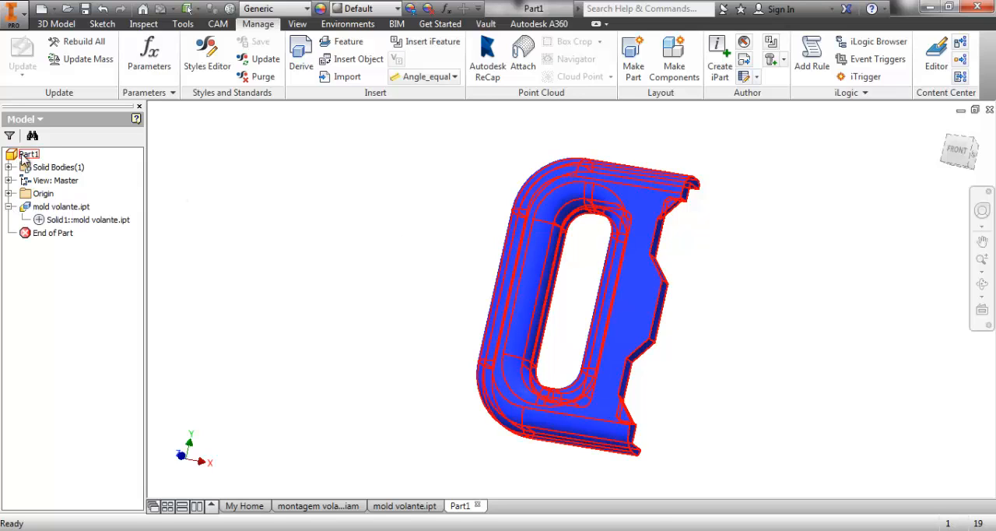
left_click(41, 221)
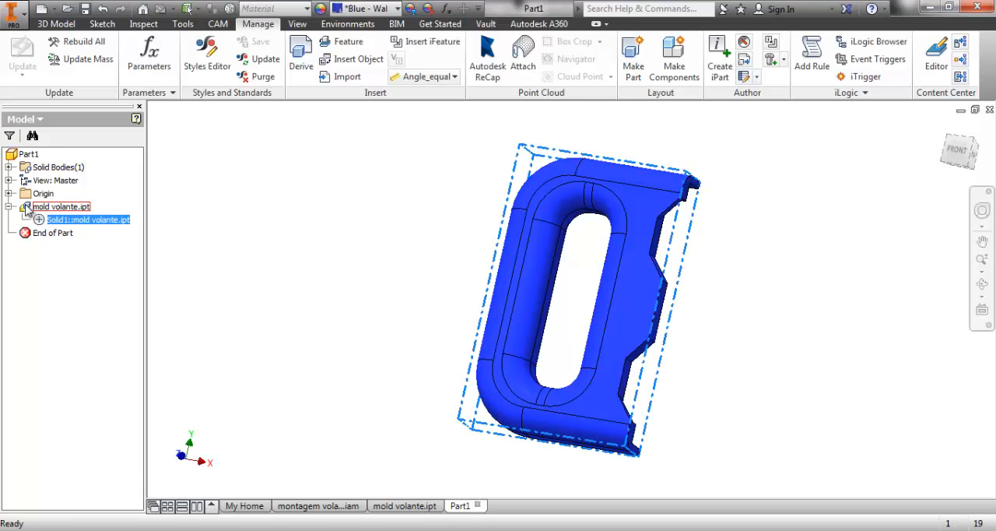
left_click(405, 506)
left_click(31, 300)
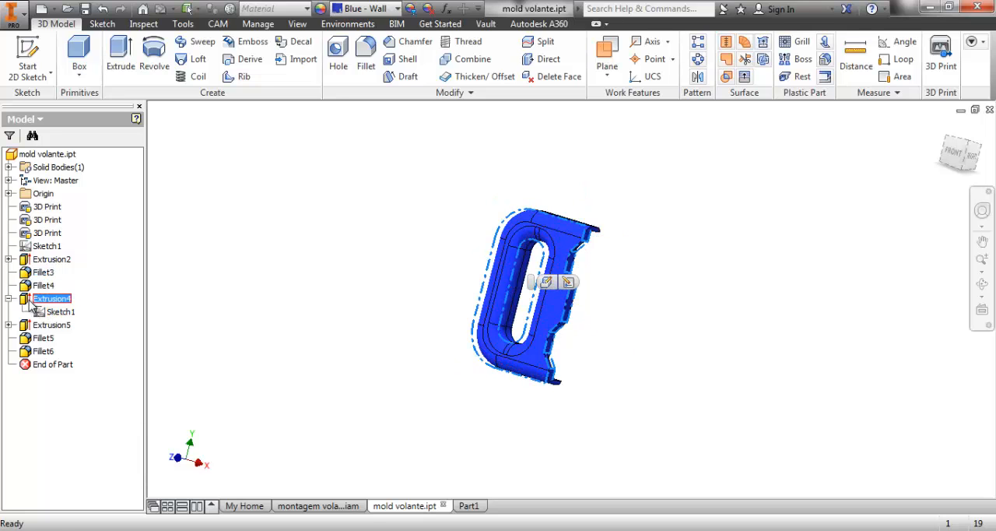
left_click(467, 506)
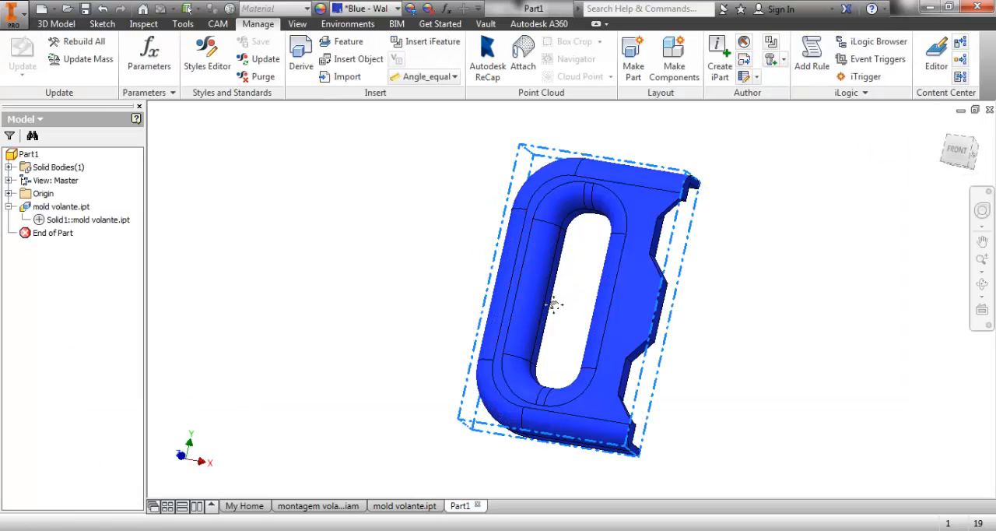
left_click(413, 265)
middle_click_drag(719, 303, 721, 297)
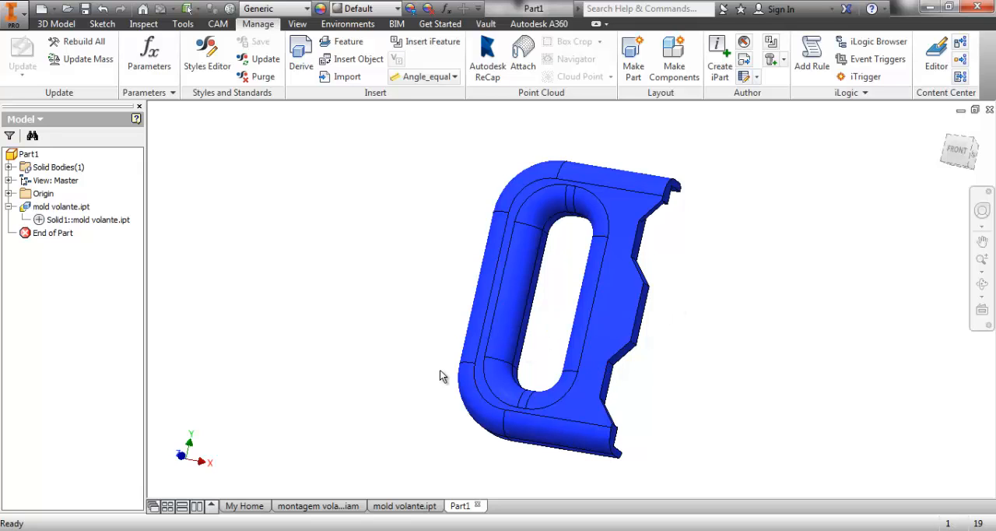
Open the central mold subassembly from the montagem volante +mold assembly and inspect its components.
left_click(318, 505)
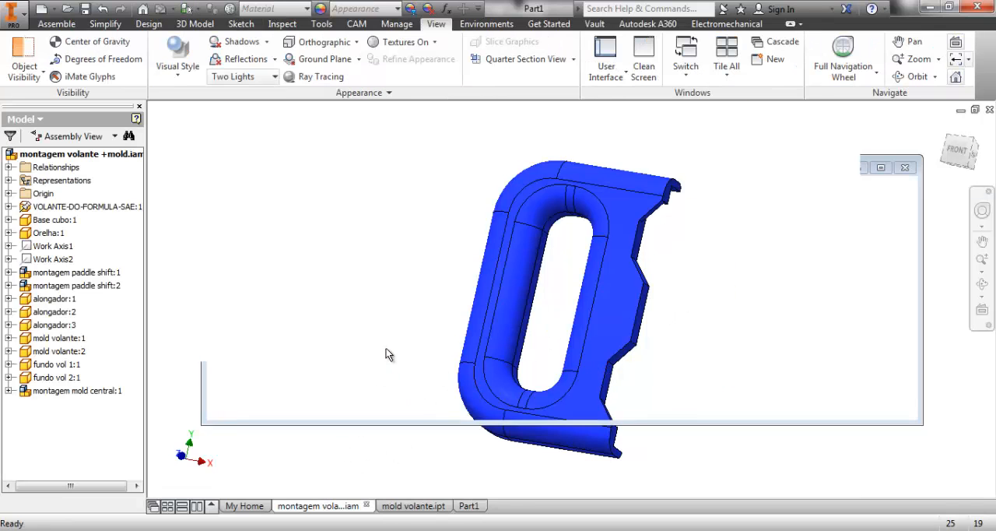
middle_click_drag(588, 386, 569, 381, "shift")
right_click(550, 294)
left_click(555, 56)
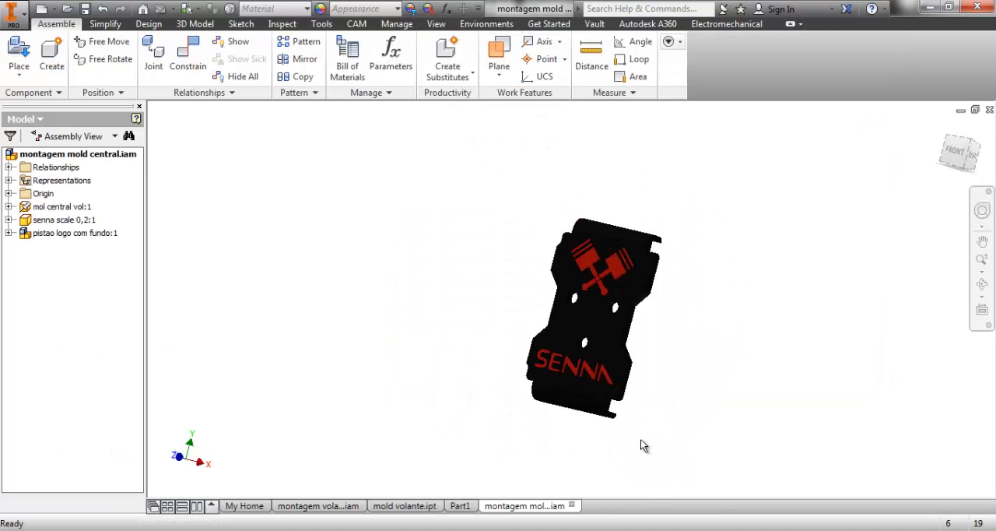
middle_click_drag(641, 392, 636, 347, "shift")
scroll(622, 321, "down", 5)
scroll(621, 320, "up", 4)
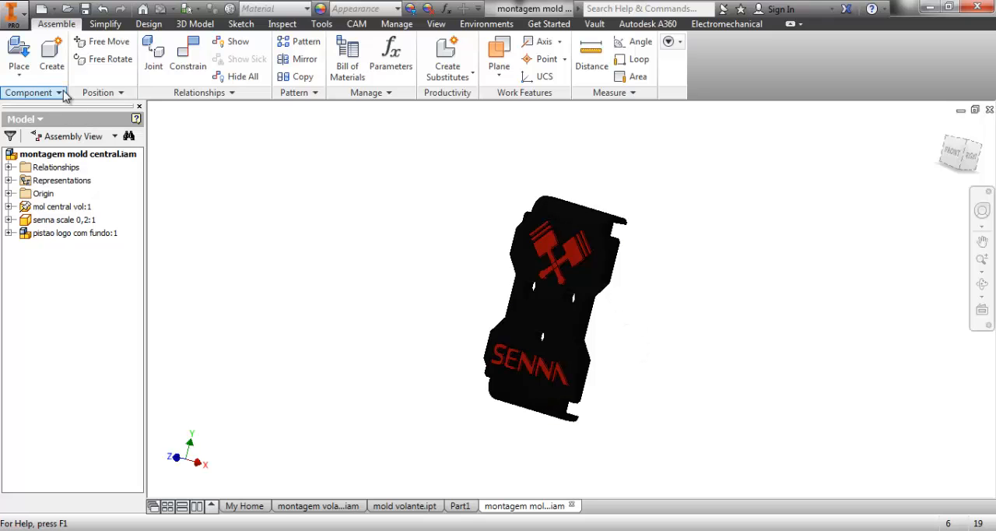
Create a Standard (mm).iam assembly and place one instance of montagem mold central.iam from the DIREÇÃO+VOLANTE folder.
left_click(41, 8)
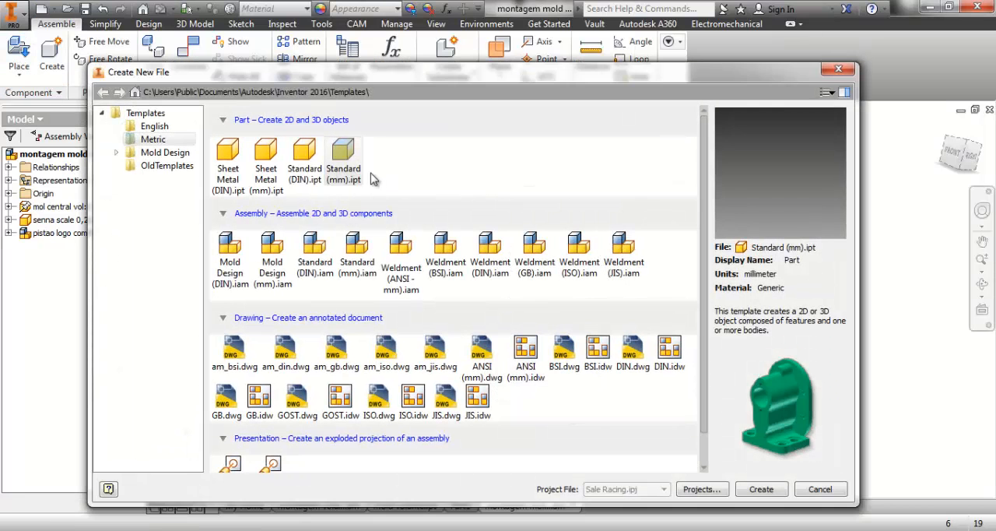
double_click(359, 248)
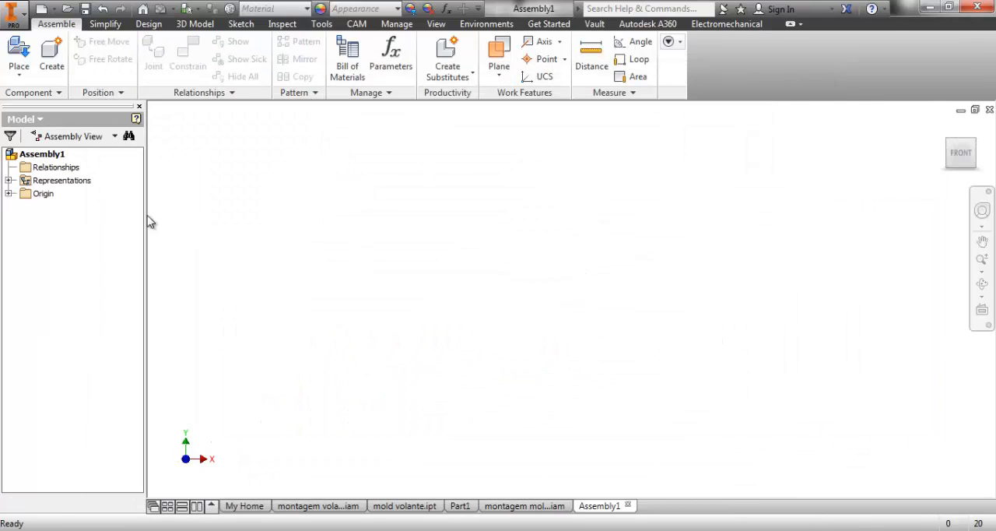
left_click(21, 61)
double_click(234, 256)
left_click(247, 312)
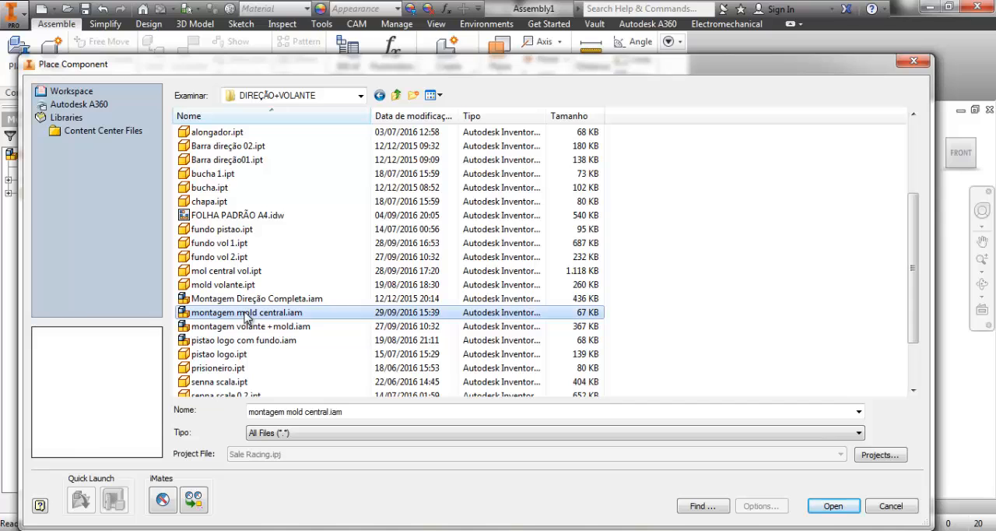
left_click(832, 507)
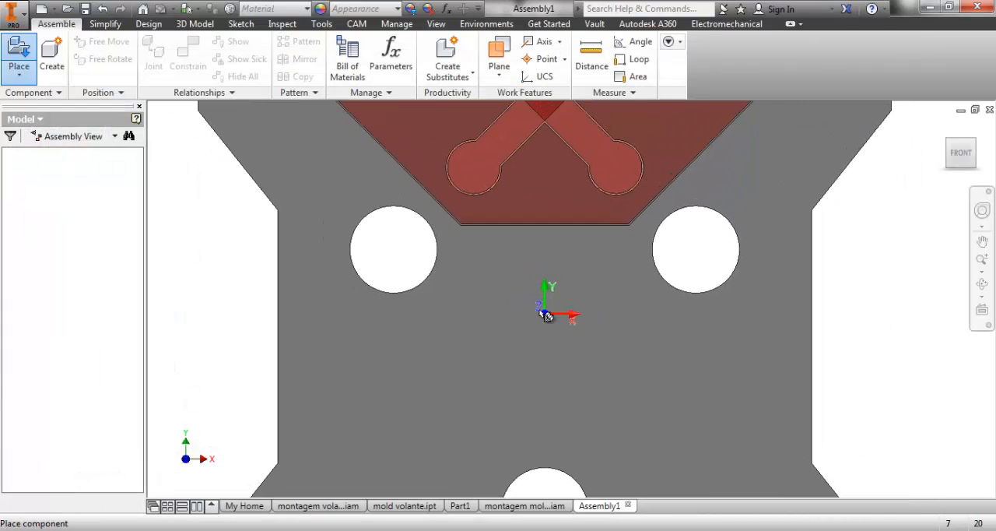
left_click(546, 315)
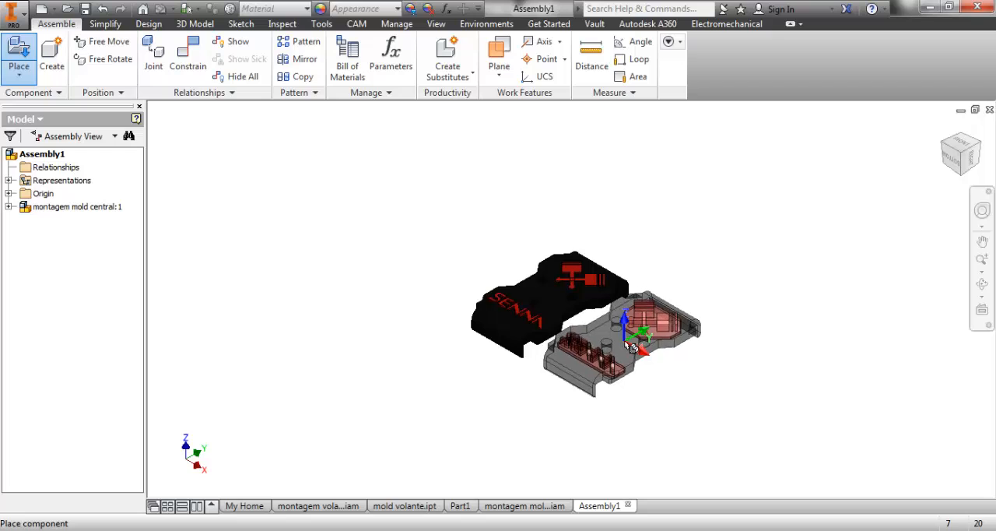
key("Escape")
Derive the placed montagem mold central subassembly into a new part named MONTAGEM MOLD CENTRAL 2, saved in the DIREÇÃO+VOLANTE folder.
left_click(438, 78)
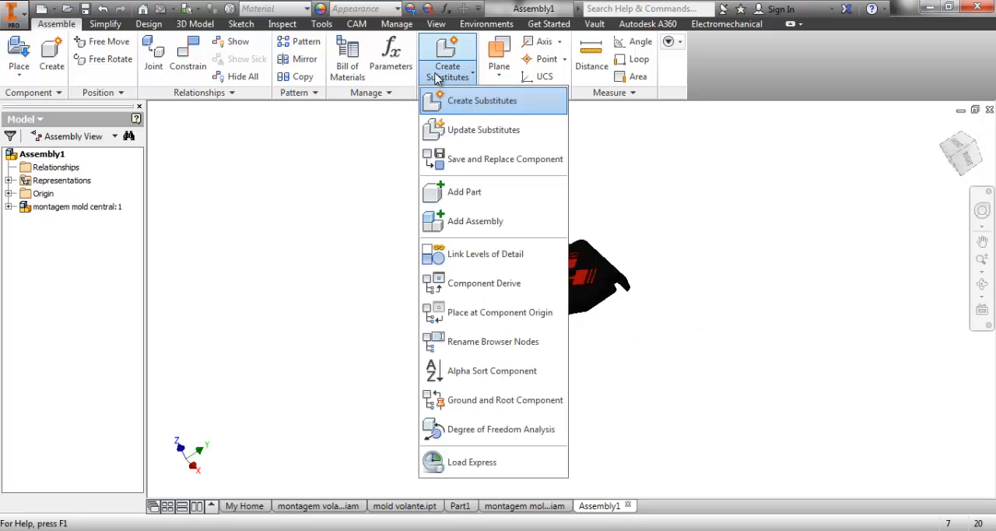
left_click(484, 284)
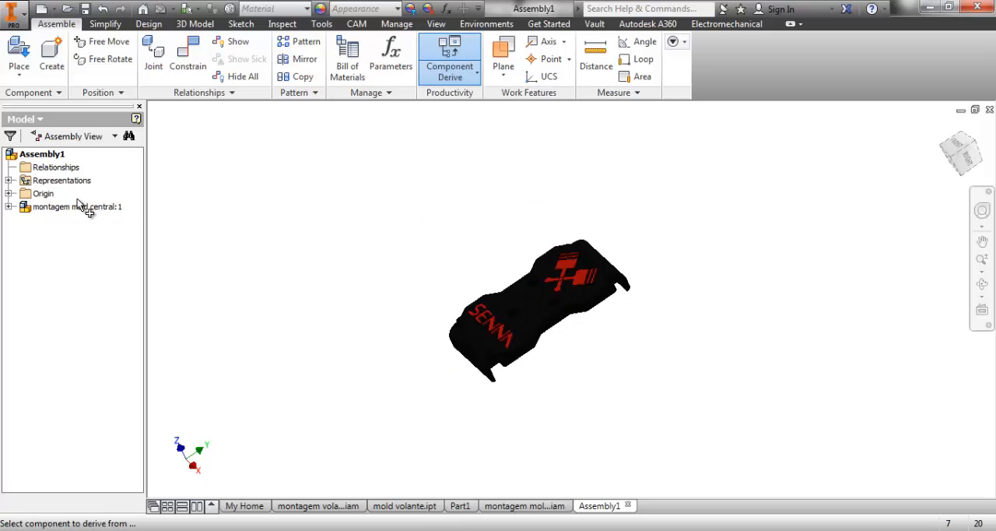
left_click(59, 207)
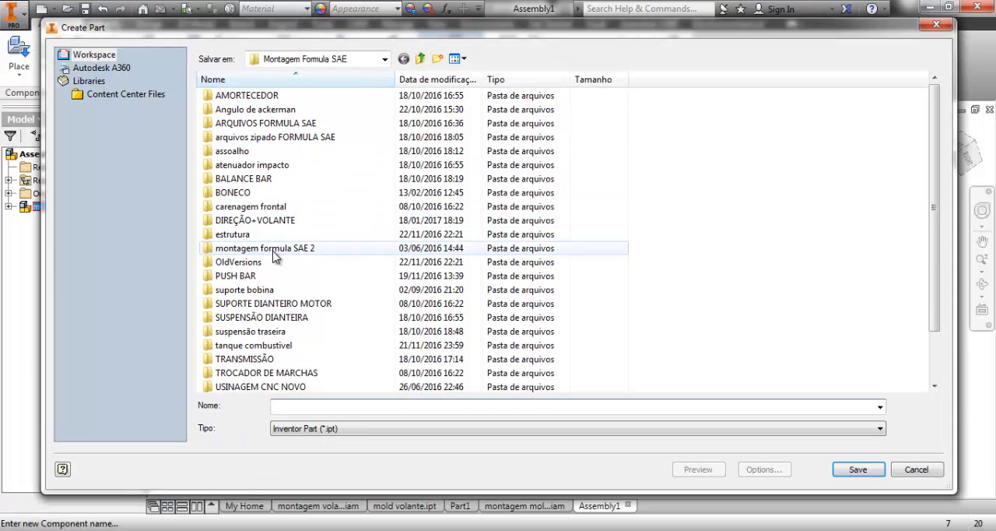
double_click(253, 221)
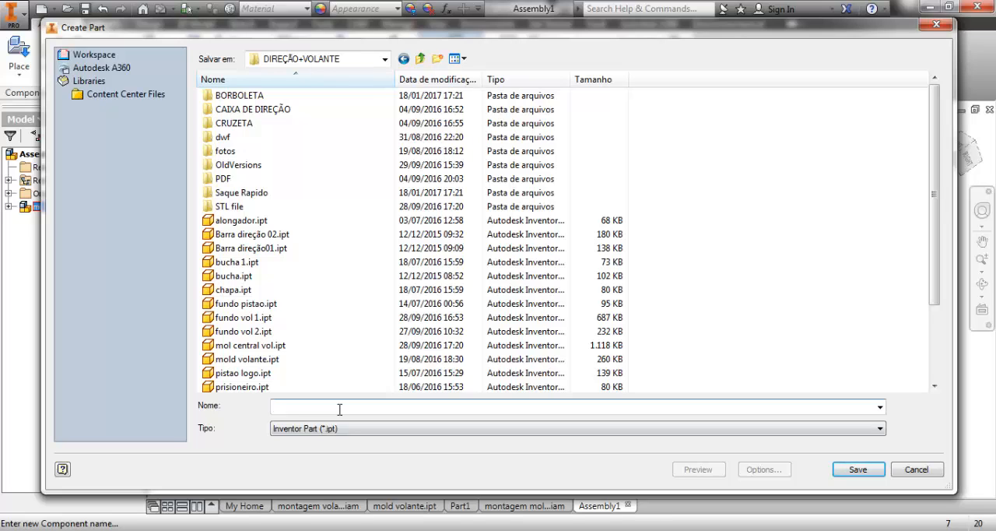
type("MOL")
key("BackSpace")
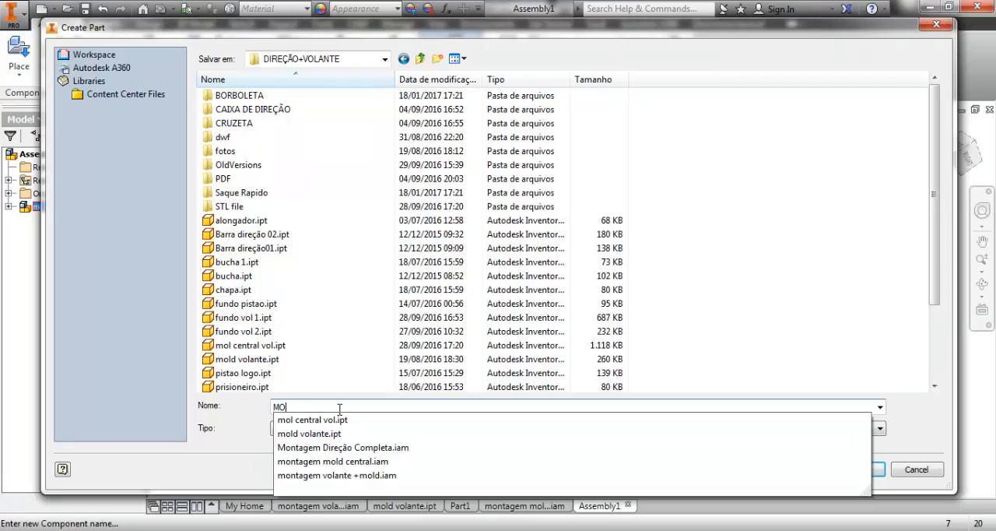
key("BackSpace")
key("BackSpace")
type("MONTAGEM")
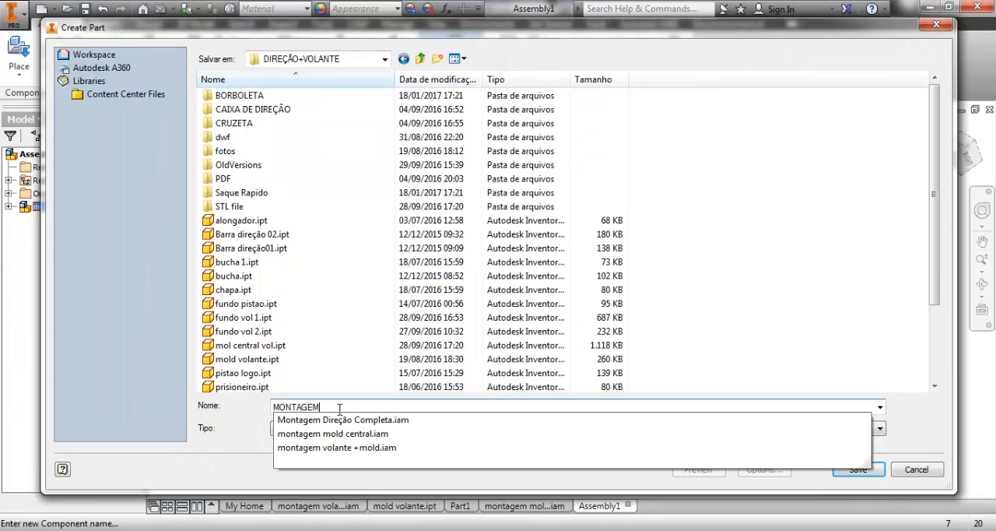
type(" MOLD")
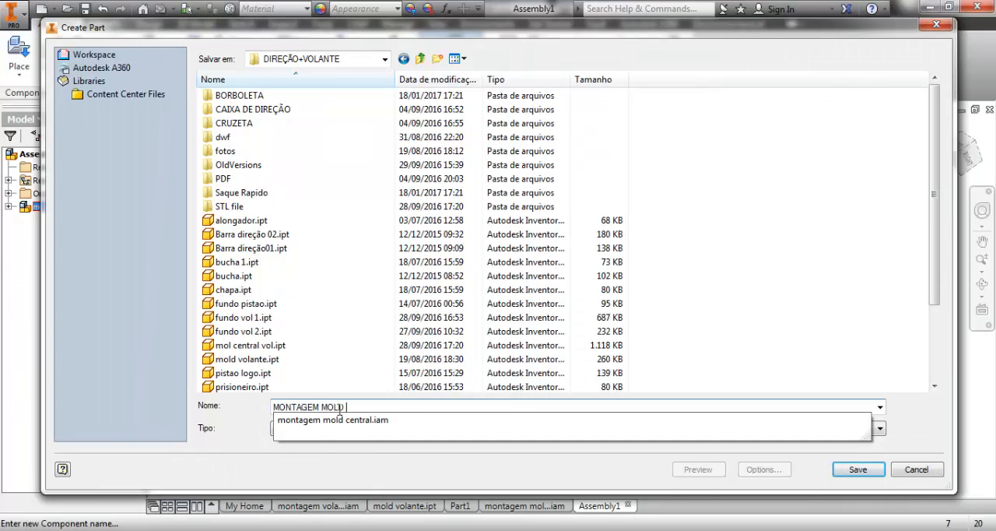
type("ENTRAL 2LD C")
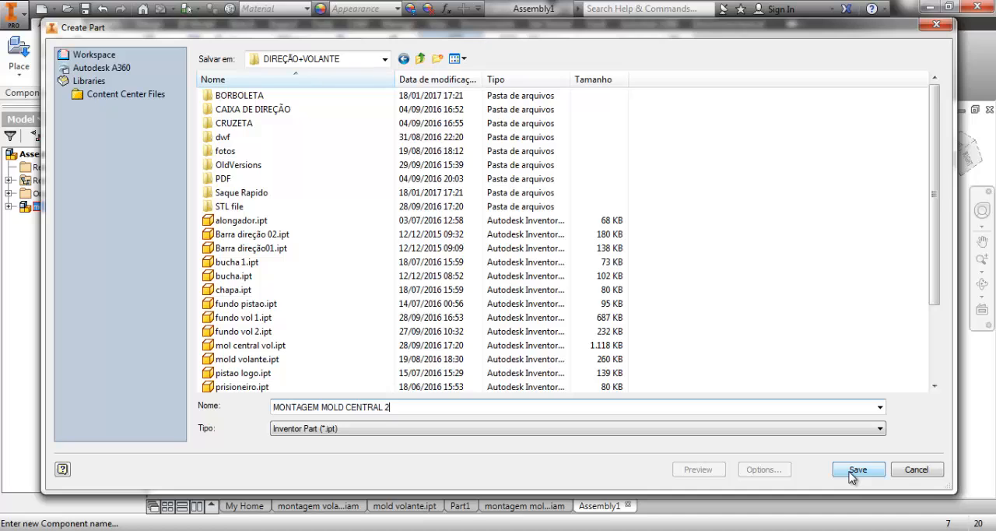
left_click(851, 472)
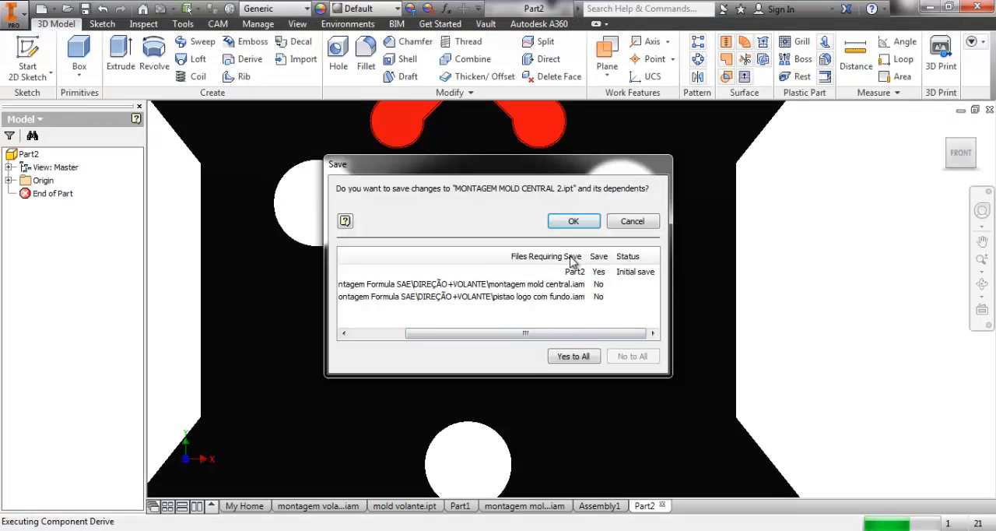
left_click(573, 221)
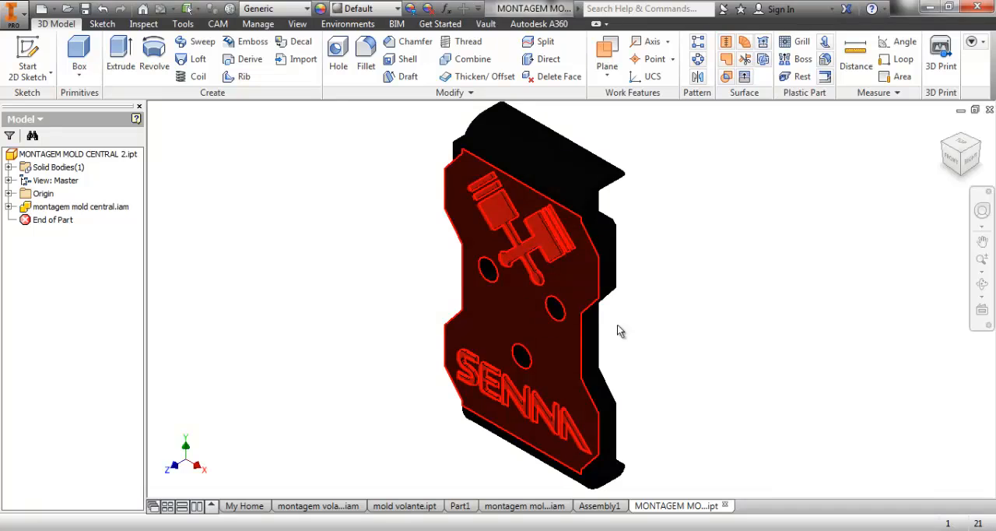
Inspect the derived part's front logo and SENNA lettering, and the inserts on its back.
left_click_drag(670, 343, 585, 207)
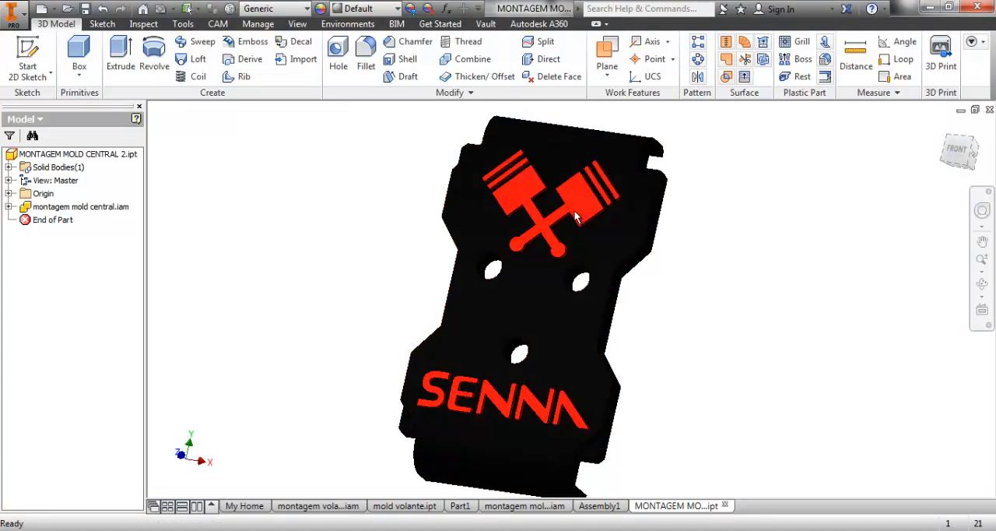
scroll(577, 299, "up", 3)
middle_click_drag(665, 357, 604, 340)
scroll(506, 327, "down", 2)
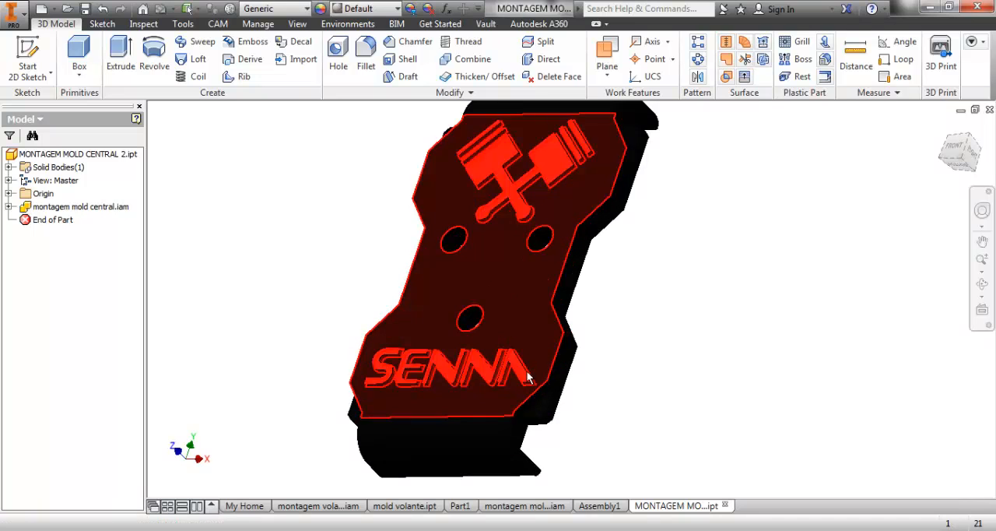
middle_click_drag(525, 385, 413, 287, "shift")
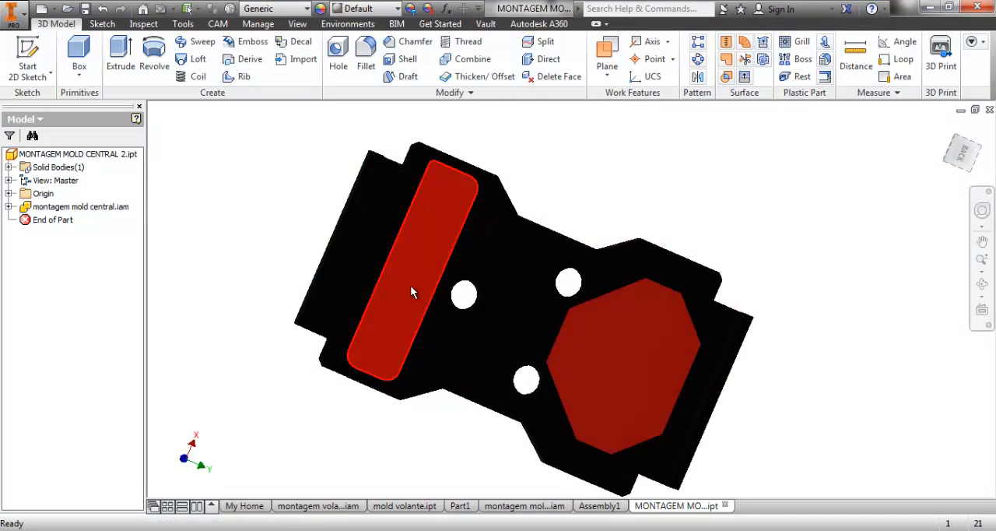
scroll(467, 292, "up", 4)
middle_click_drag(512, 296, 571, 357, "shift")
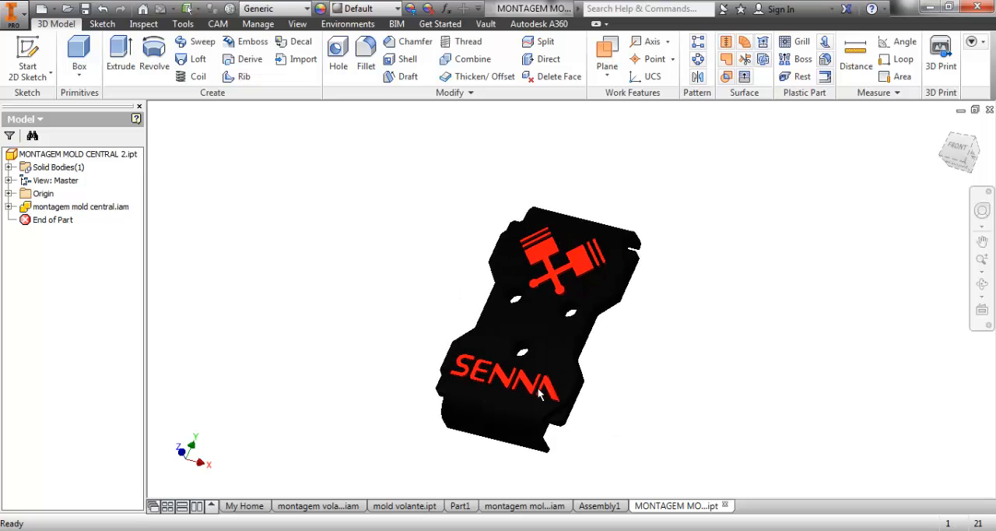
scroll(521, 377, "down", 3)
scroll(521, 377, "up", 3)
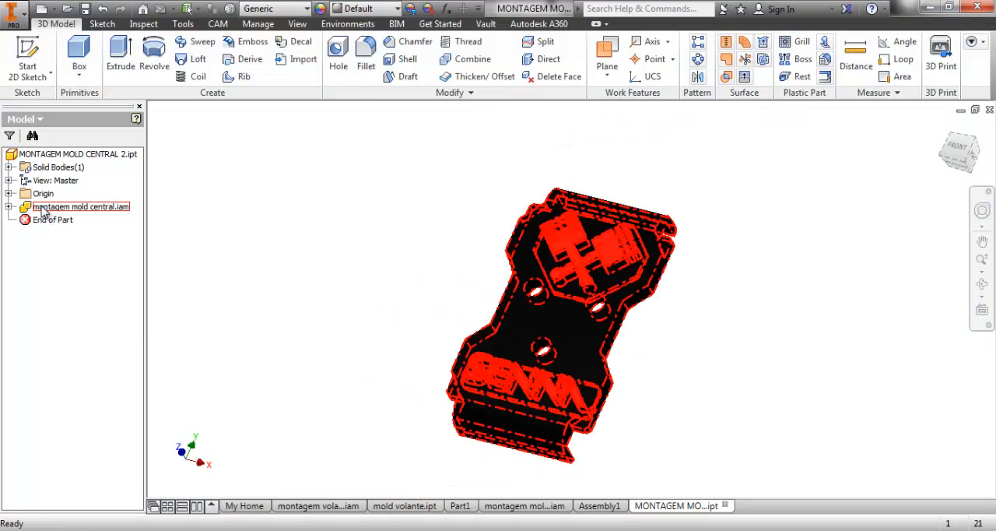
Edit the derived assembly link to montagem mold central.iam and set its scale factor to 2.
right_click(42, 210)
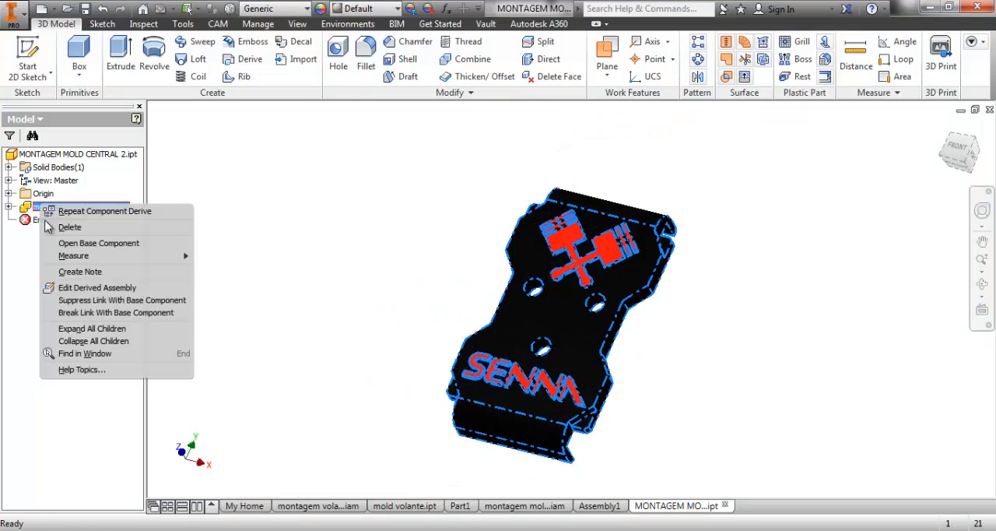
left_click(92, 289)
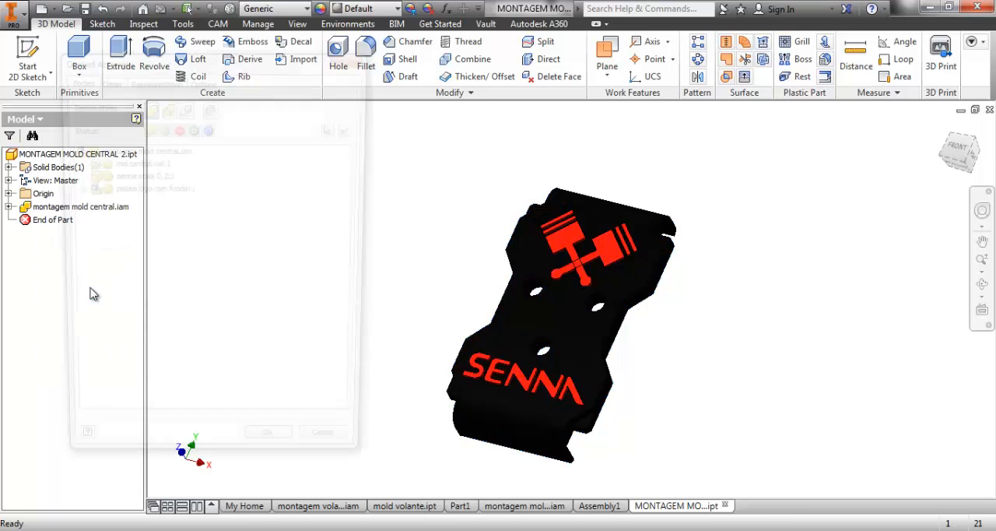
left_click(202, 81)
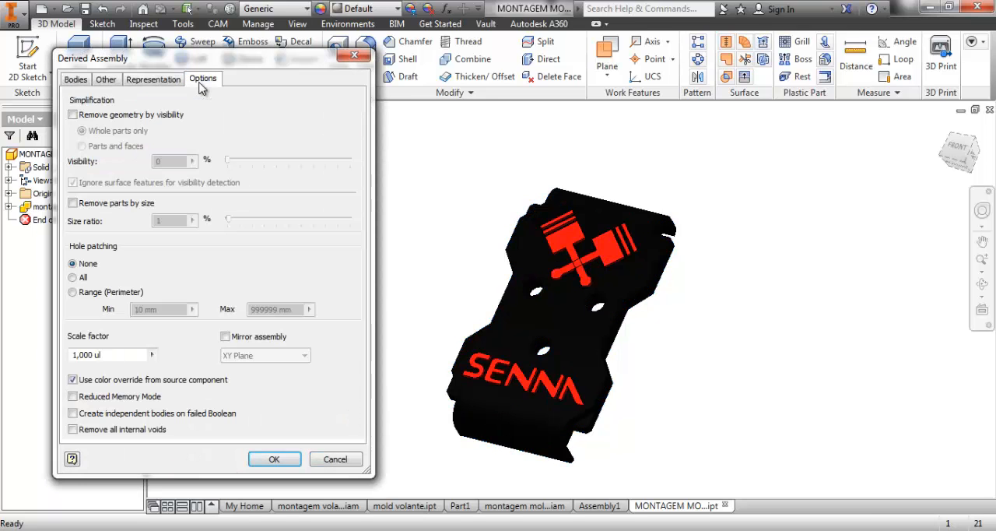
triple_click(115, 355)
type("2")
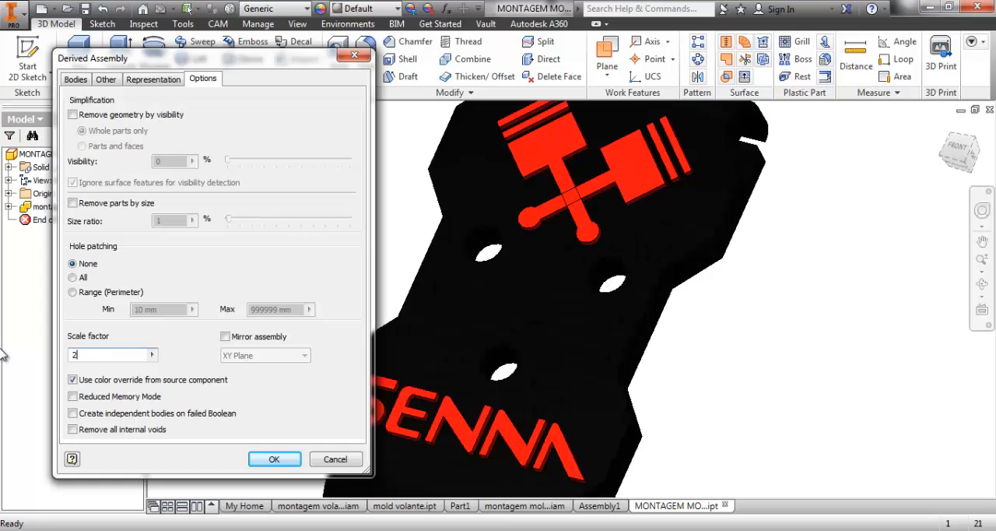
left_click(276, 460)
scroll(545, 326, "down", 3)
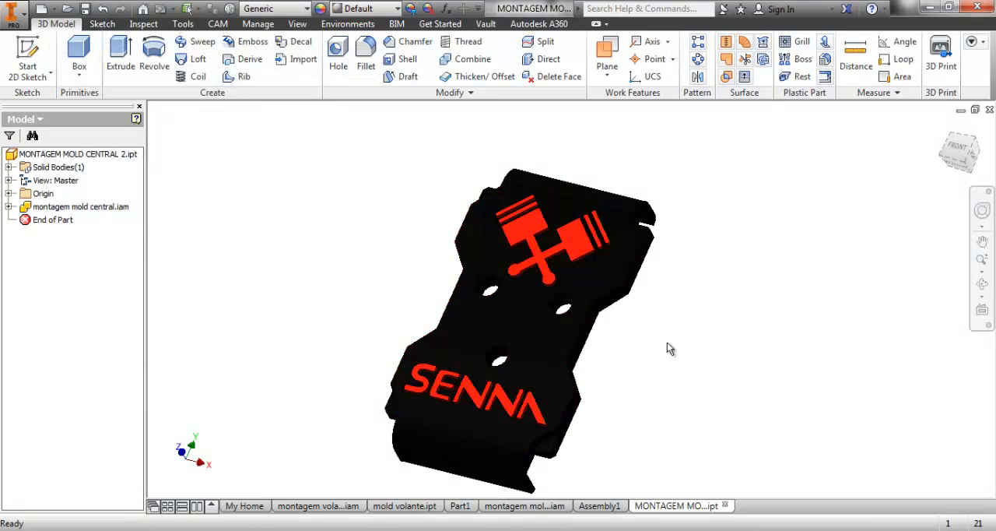
Measure the distance between the front and back faces of the plate in the source montagem mold central assembly.
left_click(529, 505)
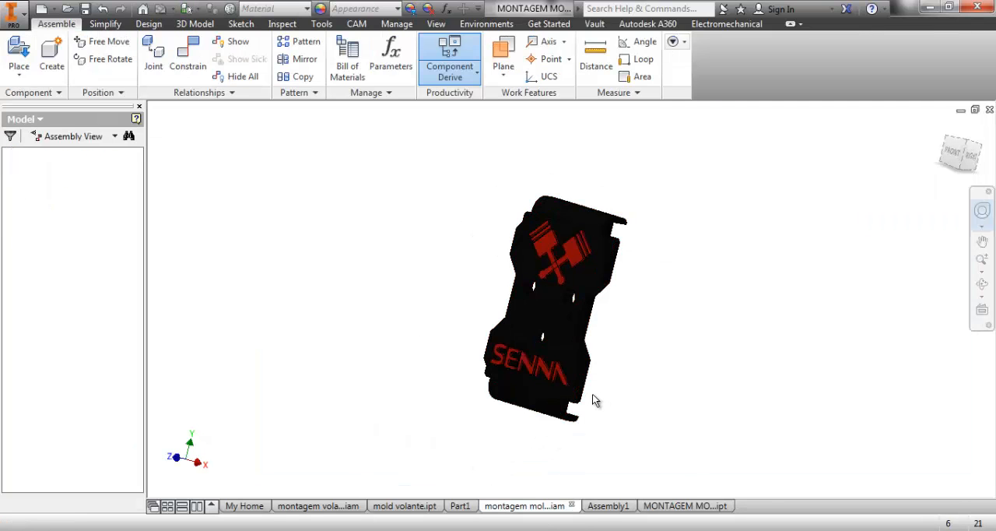
key("m")
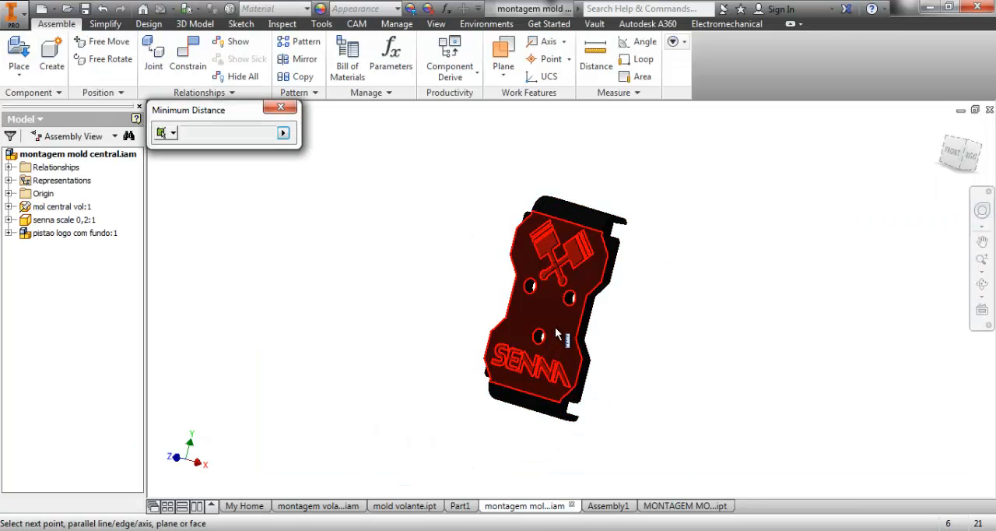
middle_click_drag(599, 365, 486, 327, "shift")
left_click(556, 322)
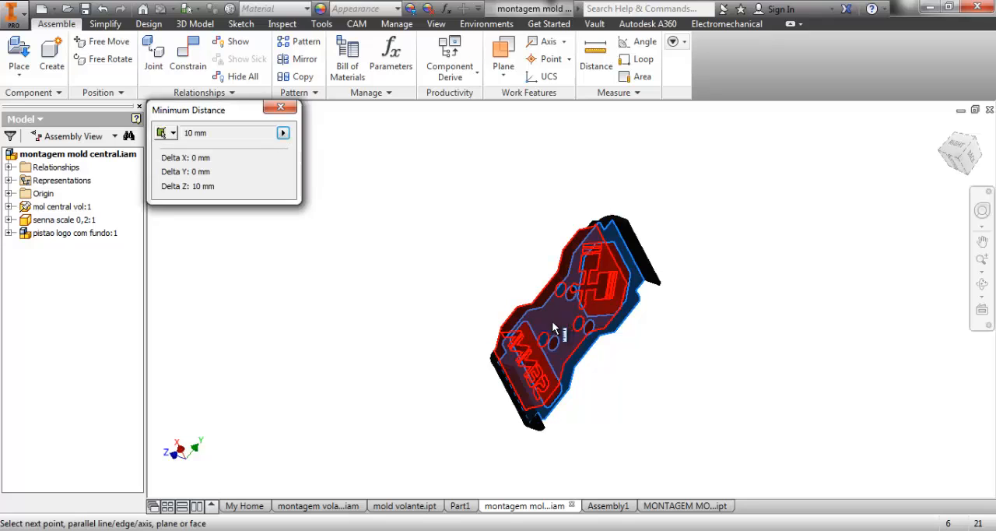
key("Escape")
Measure the distance between the front and back faces of the plate in the scaled part MONTAGEM MOLD CENTRAL 2.
left_click(679, 510)
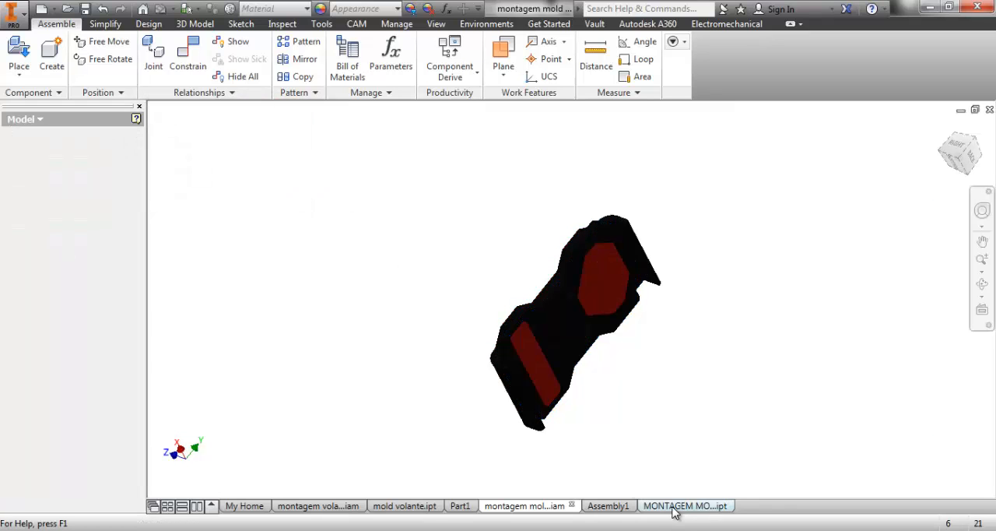
key("m")
left_click(549, 358)
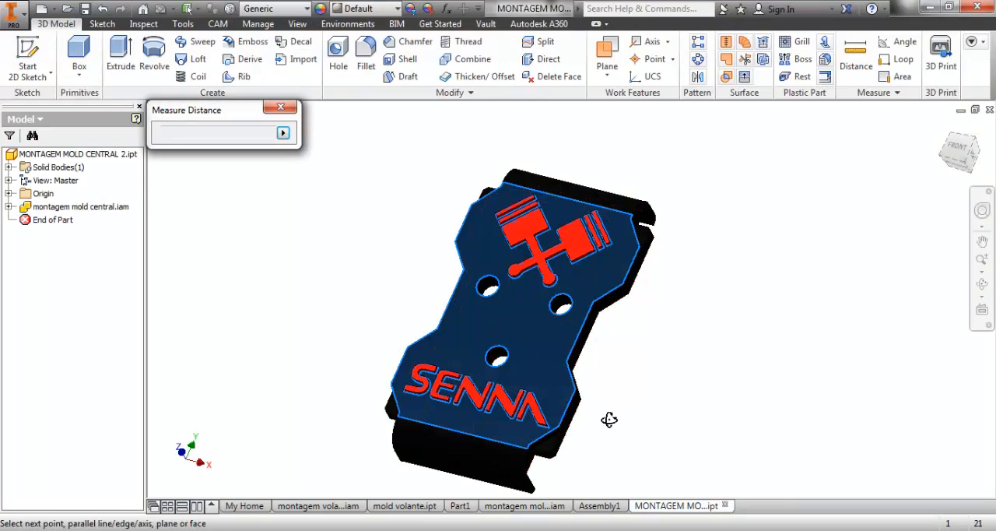
middle_click_drag(609, 421, 574, 355, "shift")
left_click(454, 327)
key("Escape")
Measure the lengthwise distance between the two flanged end faces of the scaled part MONTAGEM MOLD CENTRAL 2.
scroll(504, 350, "up", 3)
scroll(430, 400, "down", 4)
scroll(433, 403, "down", 2)
key("m")
left_click(505, 392)
scroll(587, 370, "up", 4)
scroll(591, 311, "down", 5)
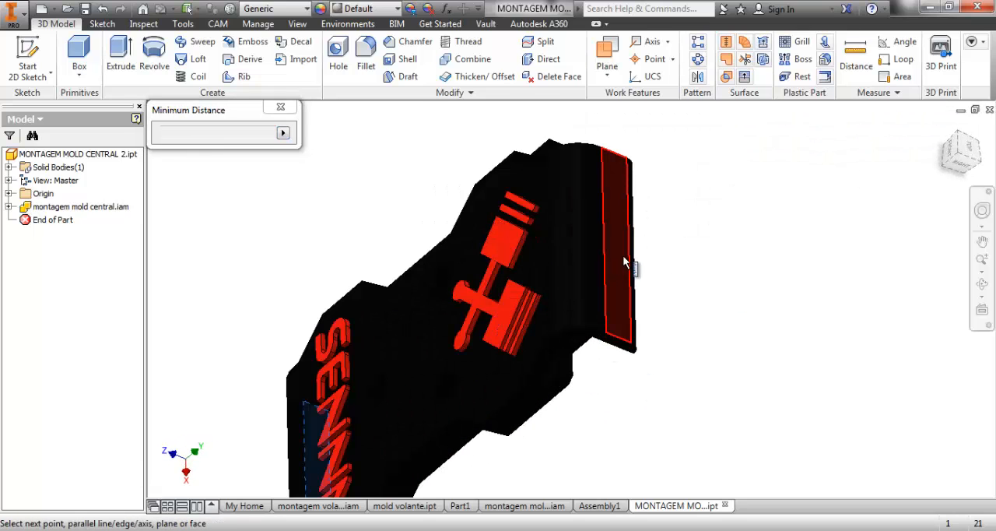
left_click(620, 262)
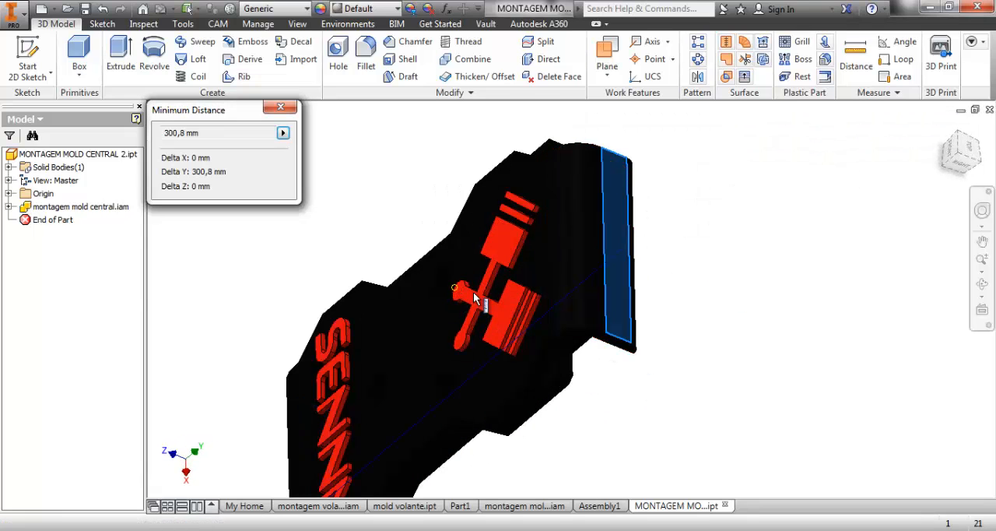
Measure the same end-to-end distance between the flanged faces in the source montagem mold central assembly.
left_click(524, 506)
key("m")
left_click(545, 384)
scroll(599, 350, "up", 4)
middle_click_drag(609, 344, 589, 365, "shift")
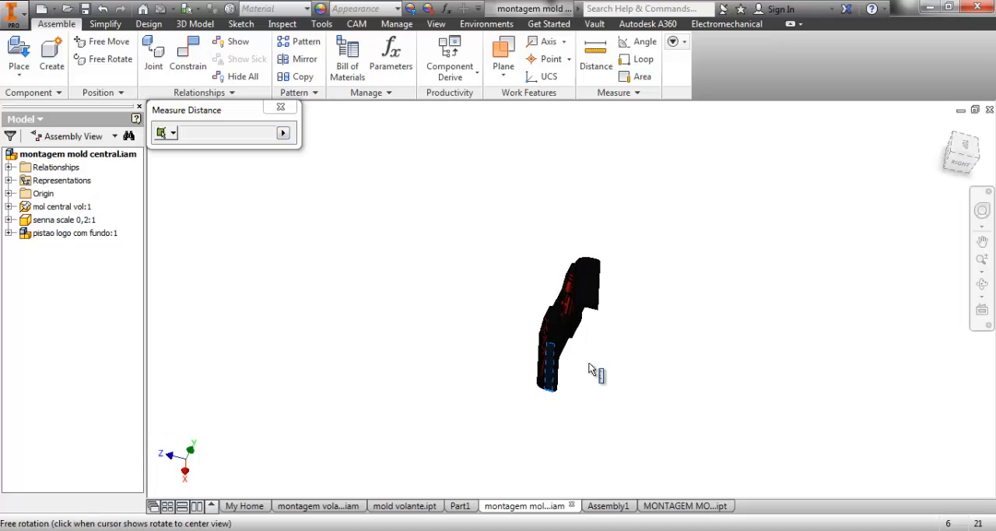
scroll(593, 291, "down", 5)
left_click(602, 281)
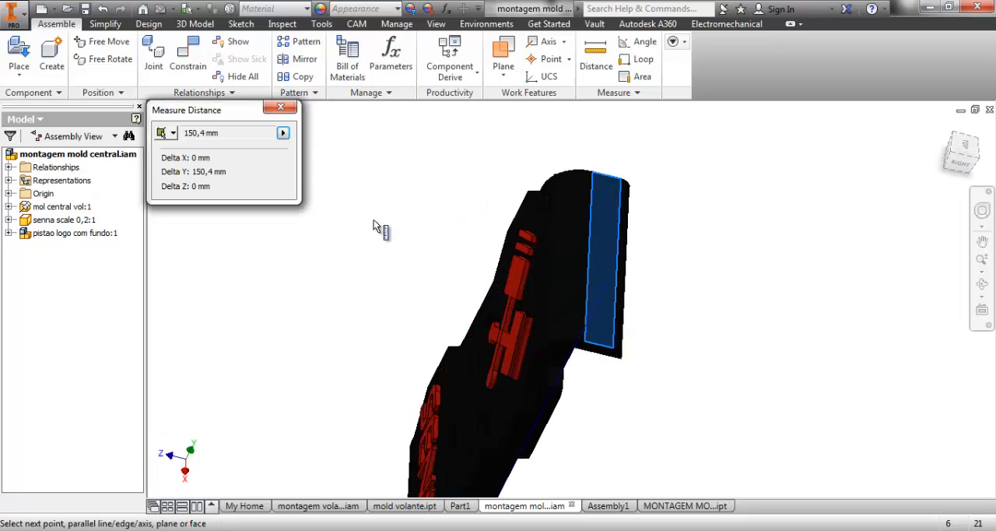
scroll(407, 244, "down", 3)
middle_click_drag(575, 309, 712, 202, "shift")
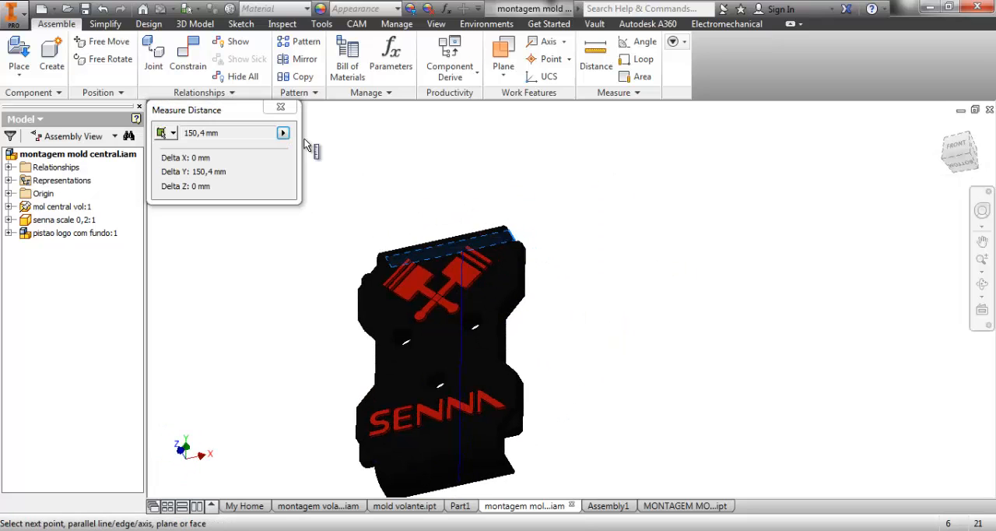
left_click(282, 107)
Compare the source assembly and its components with the single-body derived part, examining the piston logo and SENNA lettering.
scroll(470, 199, "down", 3)
middle_click_drag(469, 199, 713, 346, "shift")
scroll(696, 340, "up", 4)
scroll(695, 340, "down", 3)
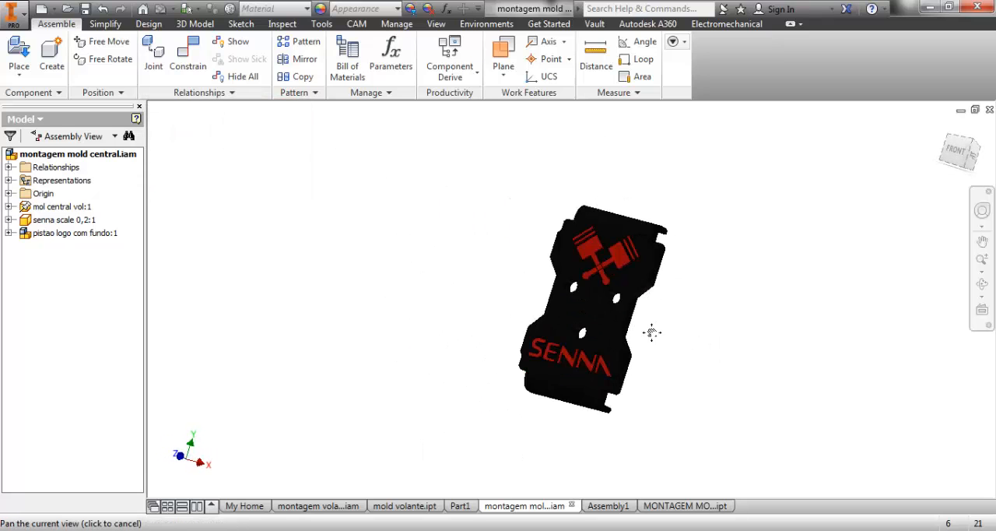
middle_click_drag(652, 332, 621, 330)
left_click(676, 506)
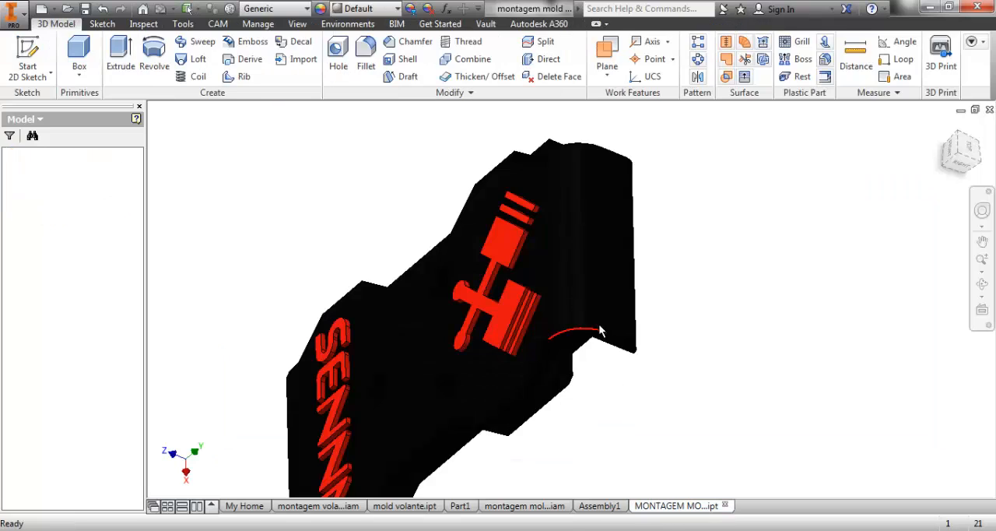
scroll(648, 394, "down", 3)
middle_click_drag(648, 395, 634, 313, "shift")
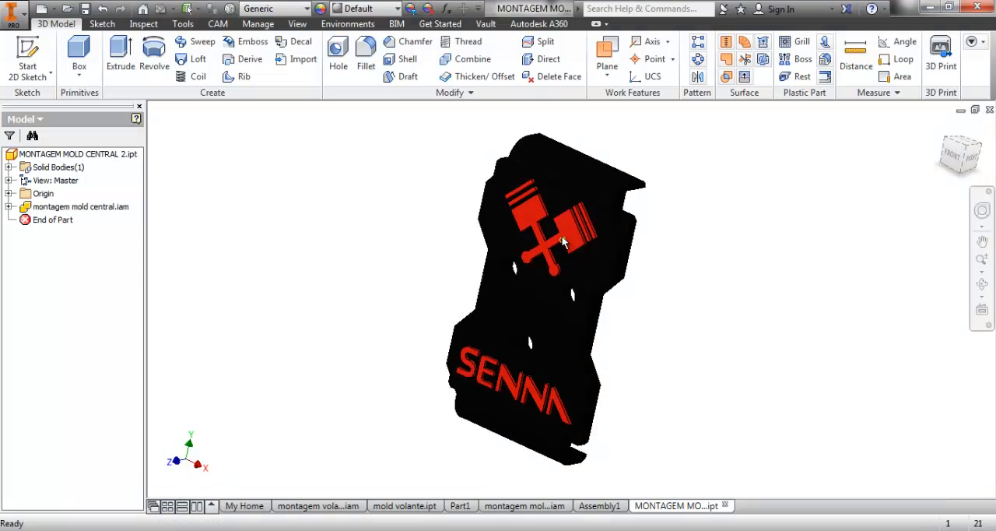
scroll(576, 233, "up", 2)
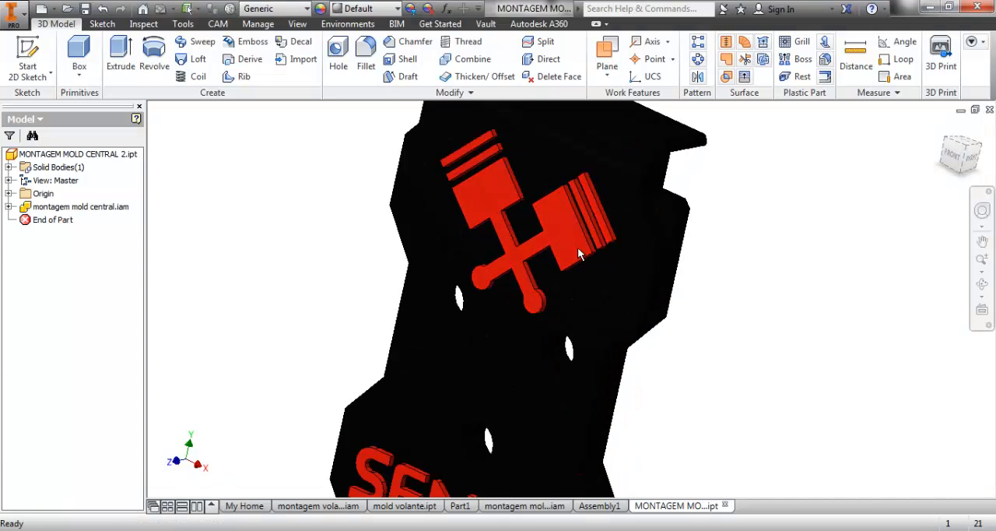
scroll(577, 253, "down", 3)
middle_click_drag(633, 373, 616, 298, "shift")
scroll(599, 309, "up", 3)
scroll(607, 318, "down", 3)
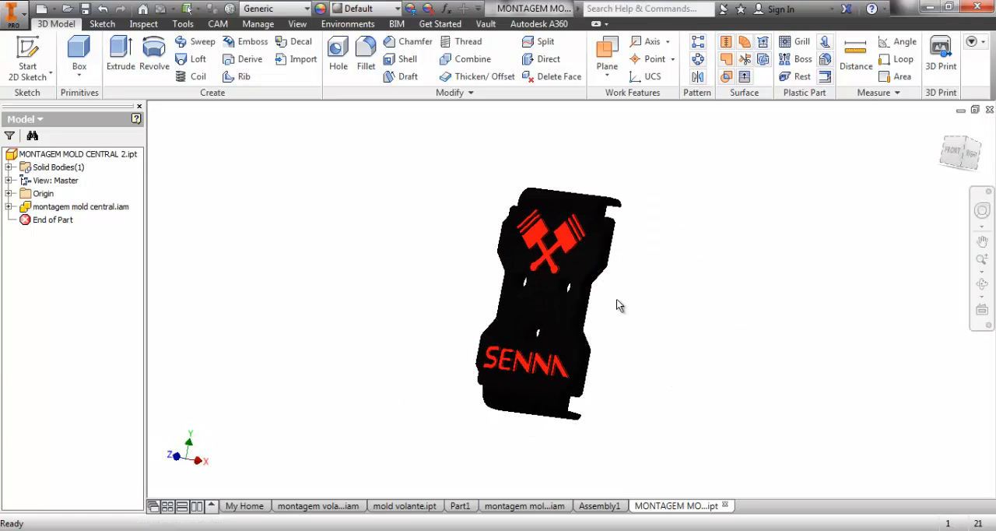